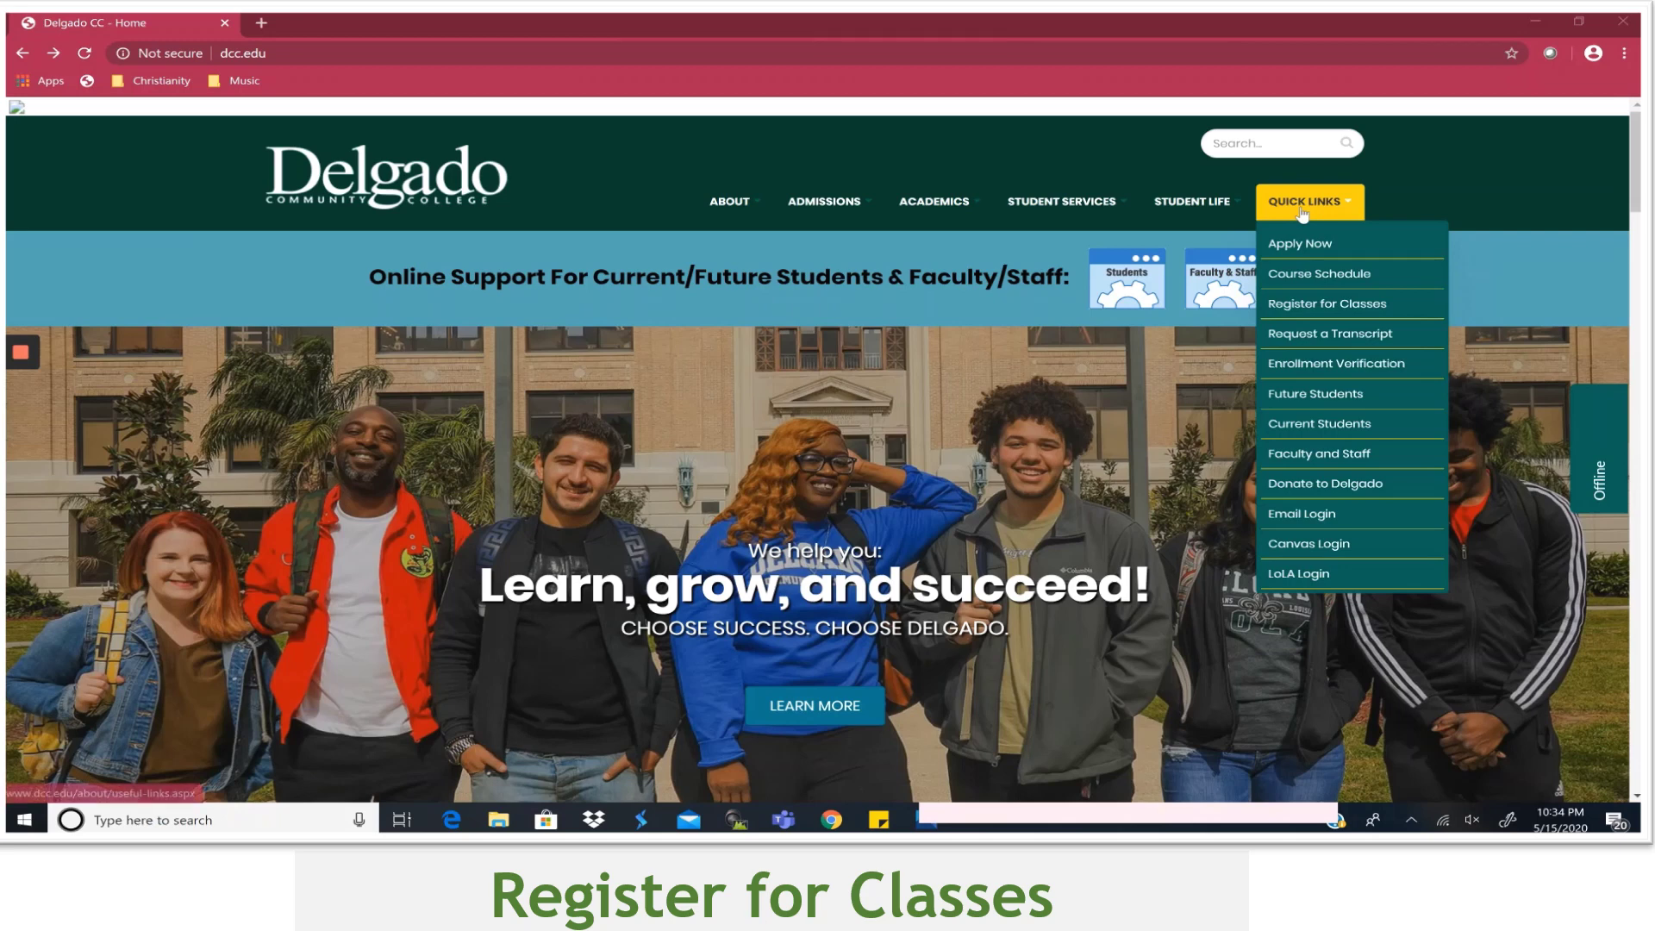
Sign in to LoLA with your username and password and open the Student area.
click(1341, 573)
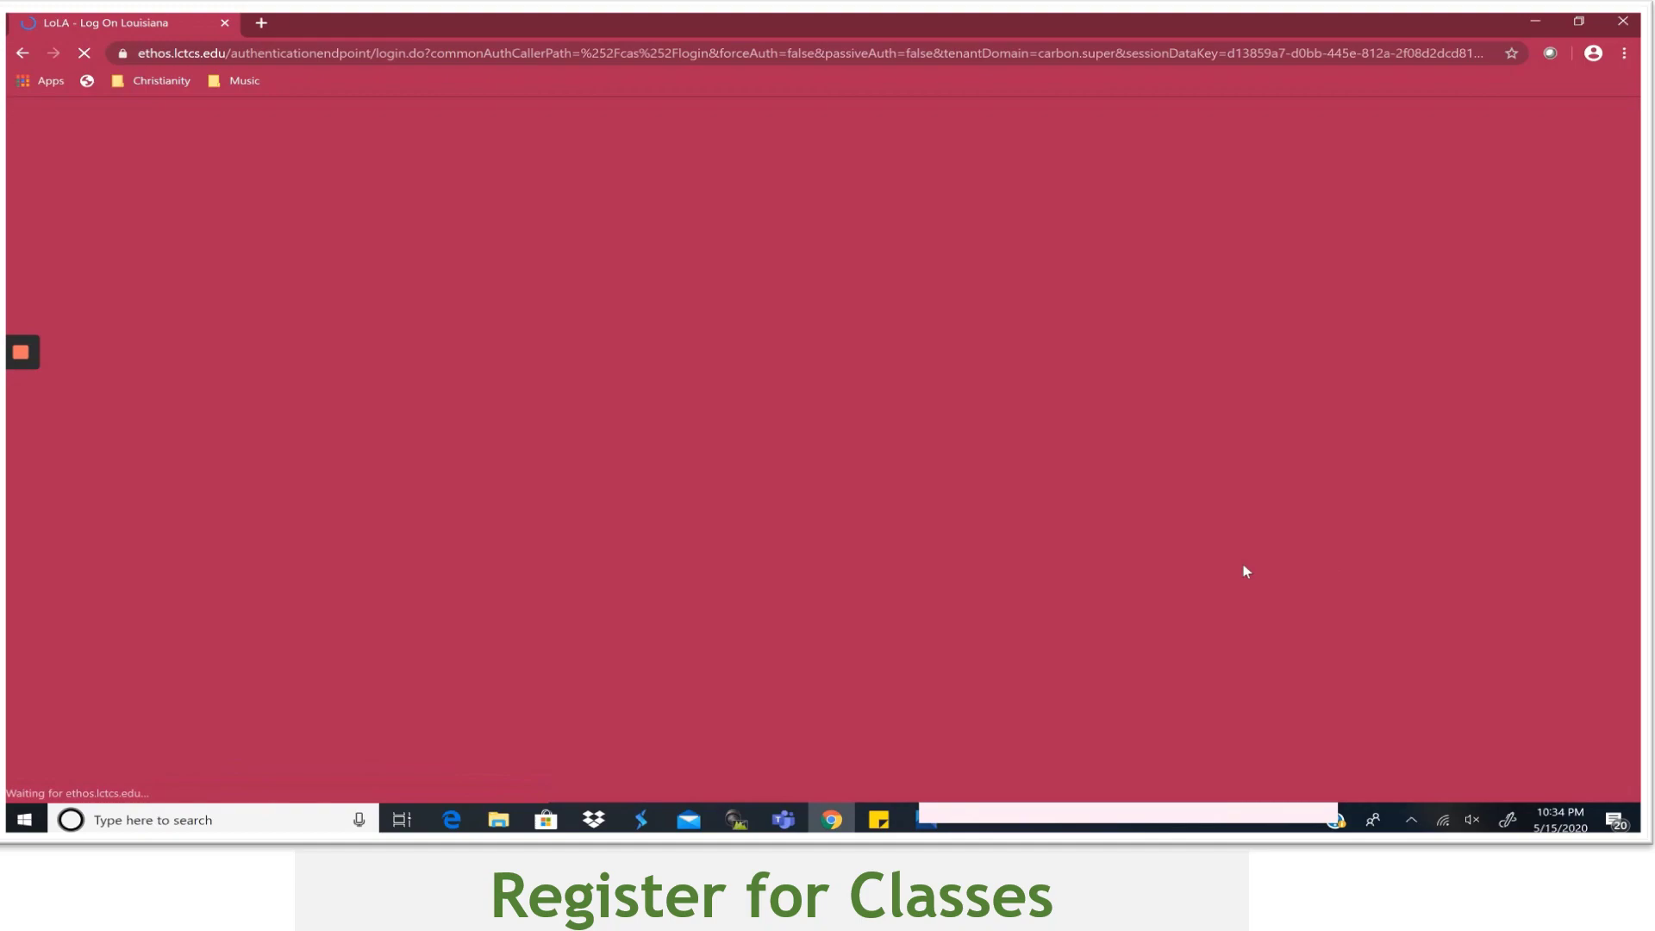
text(u)
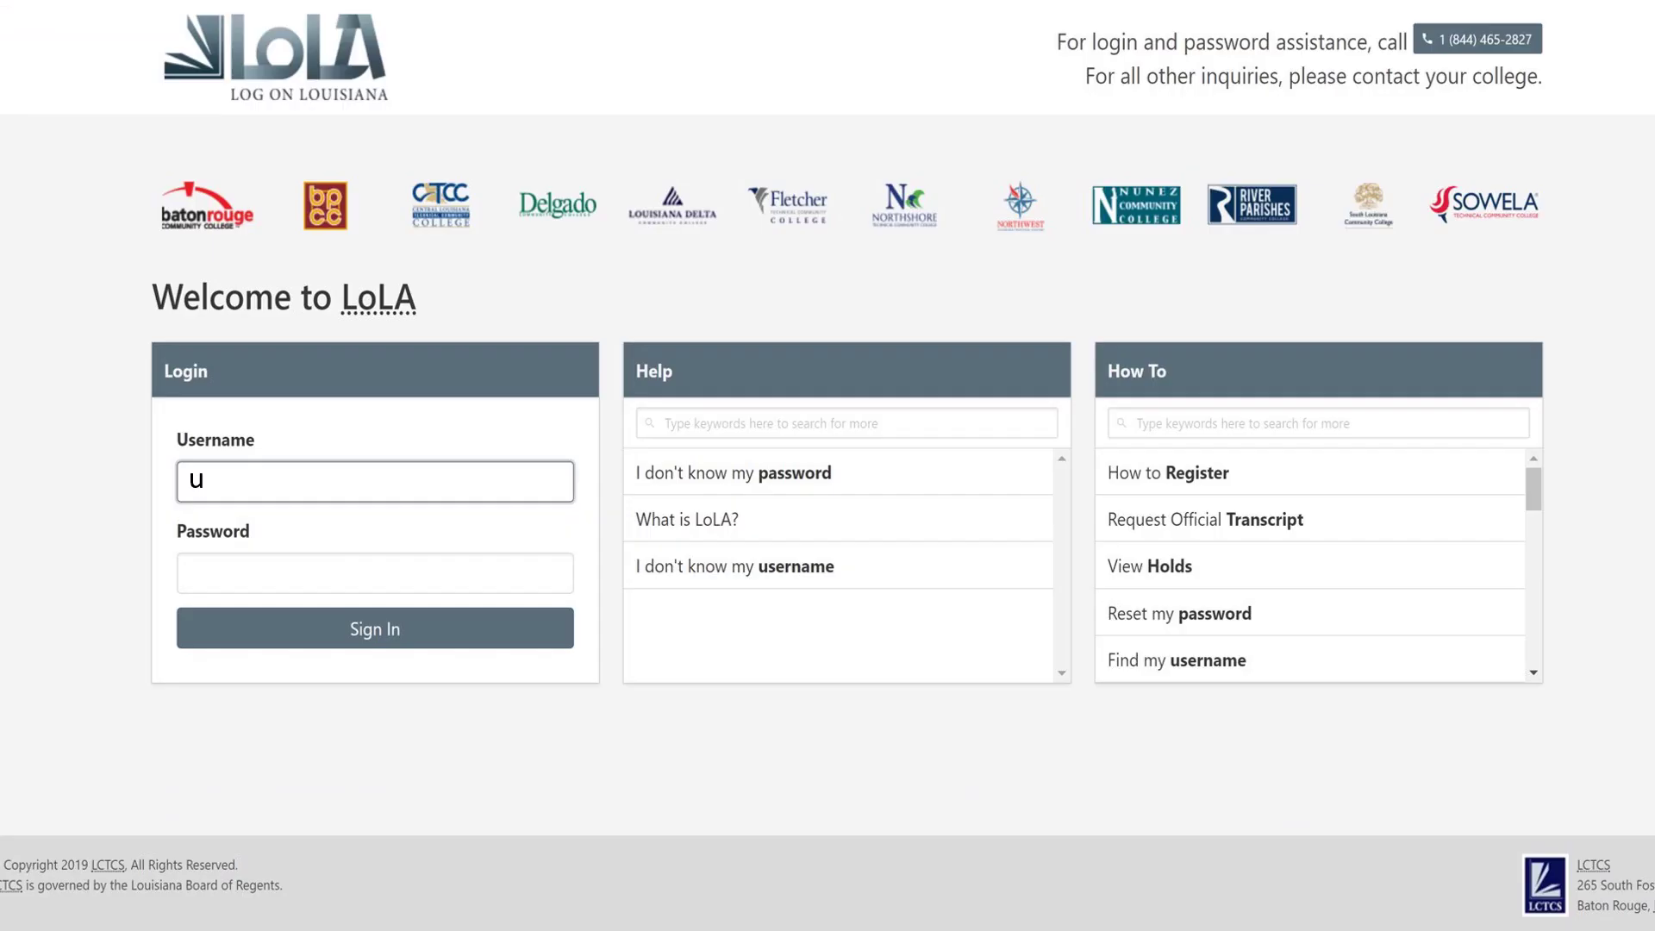
text(sername)
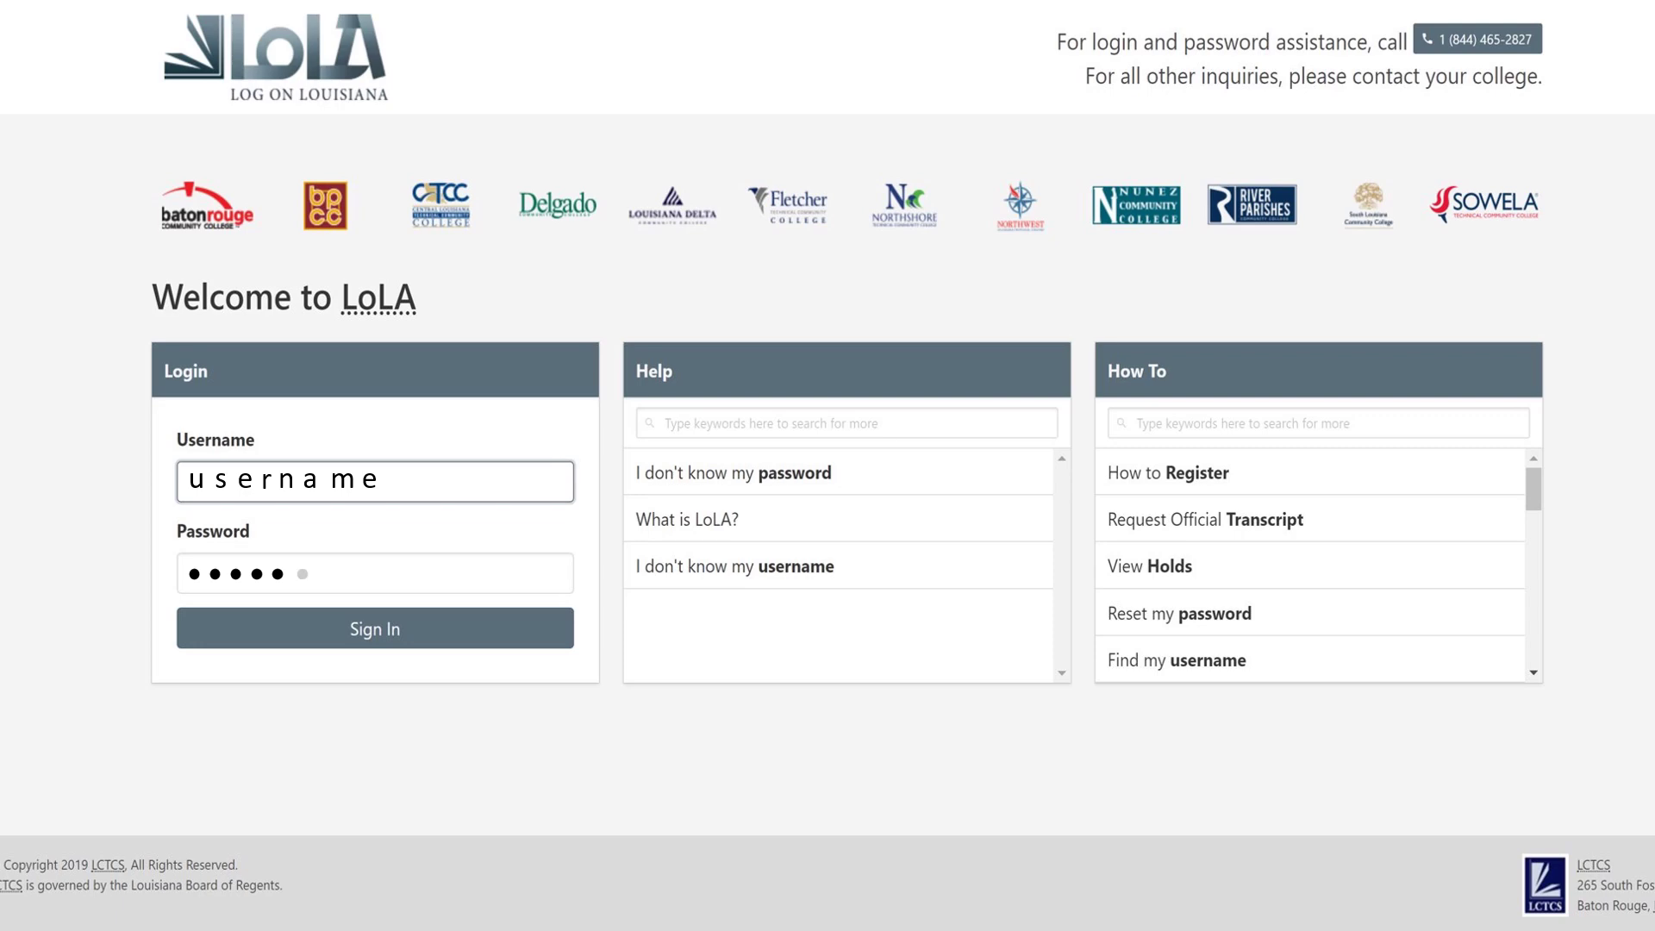
click(450, 629)
click(448, 627)
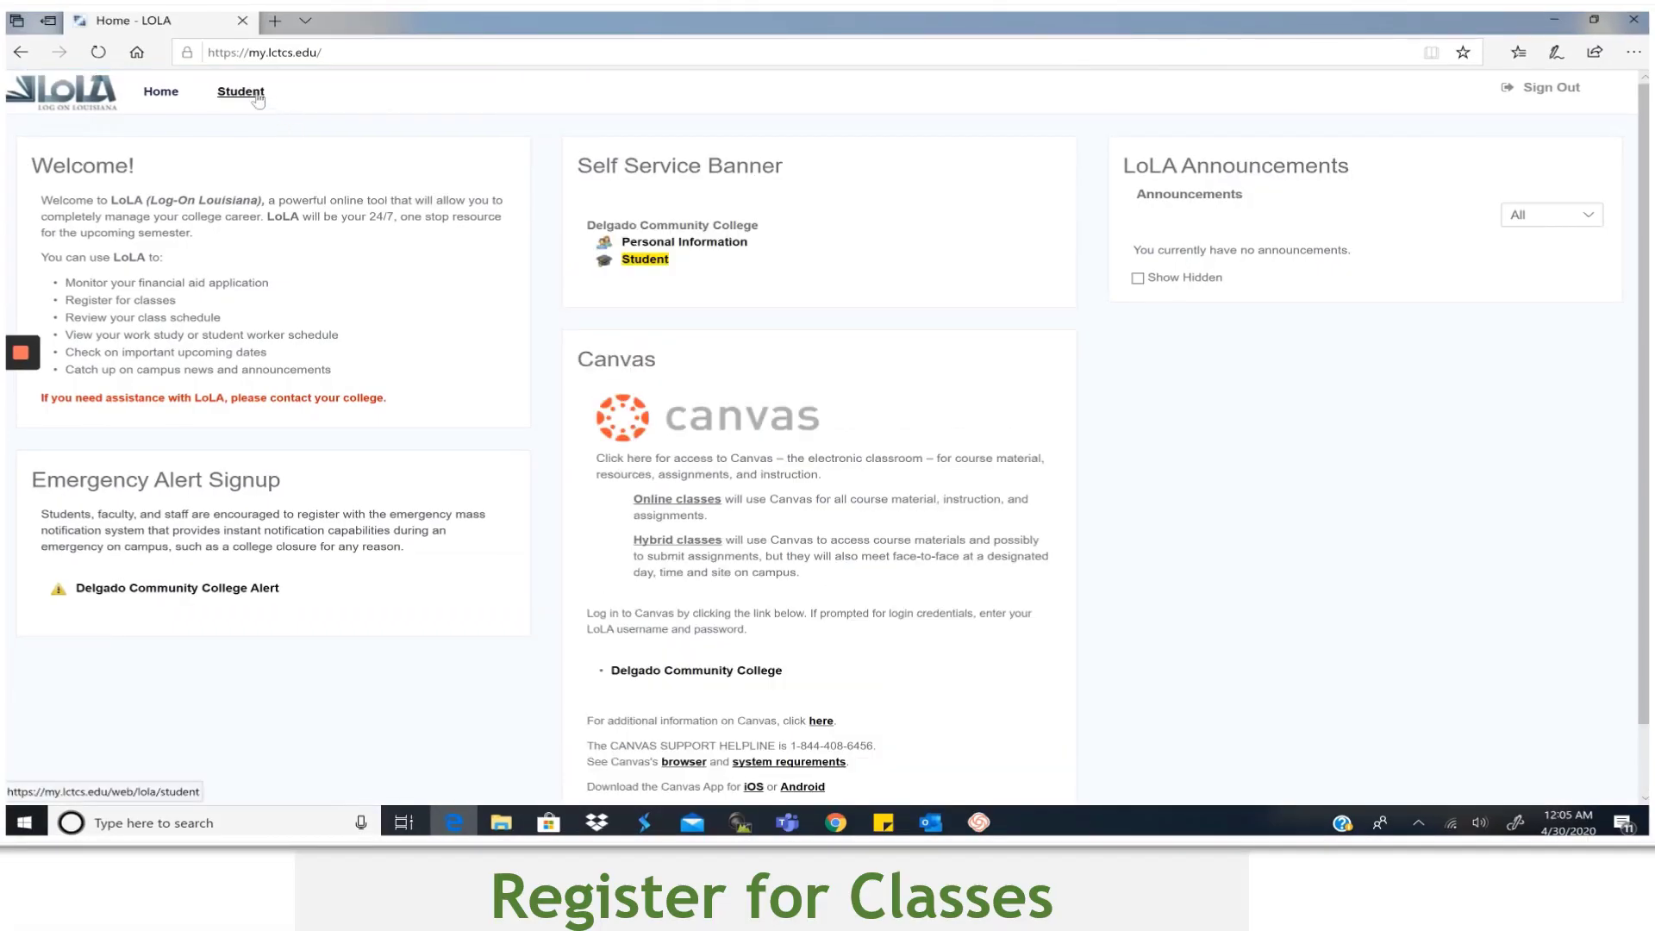
click(253, 93)
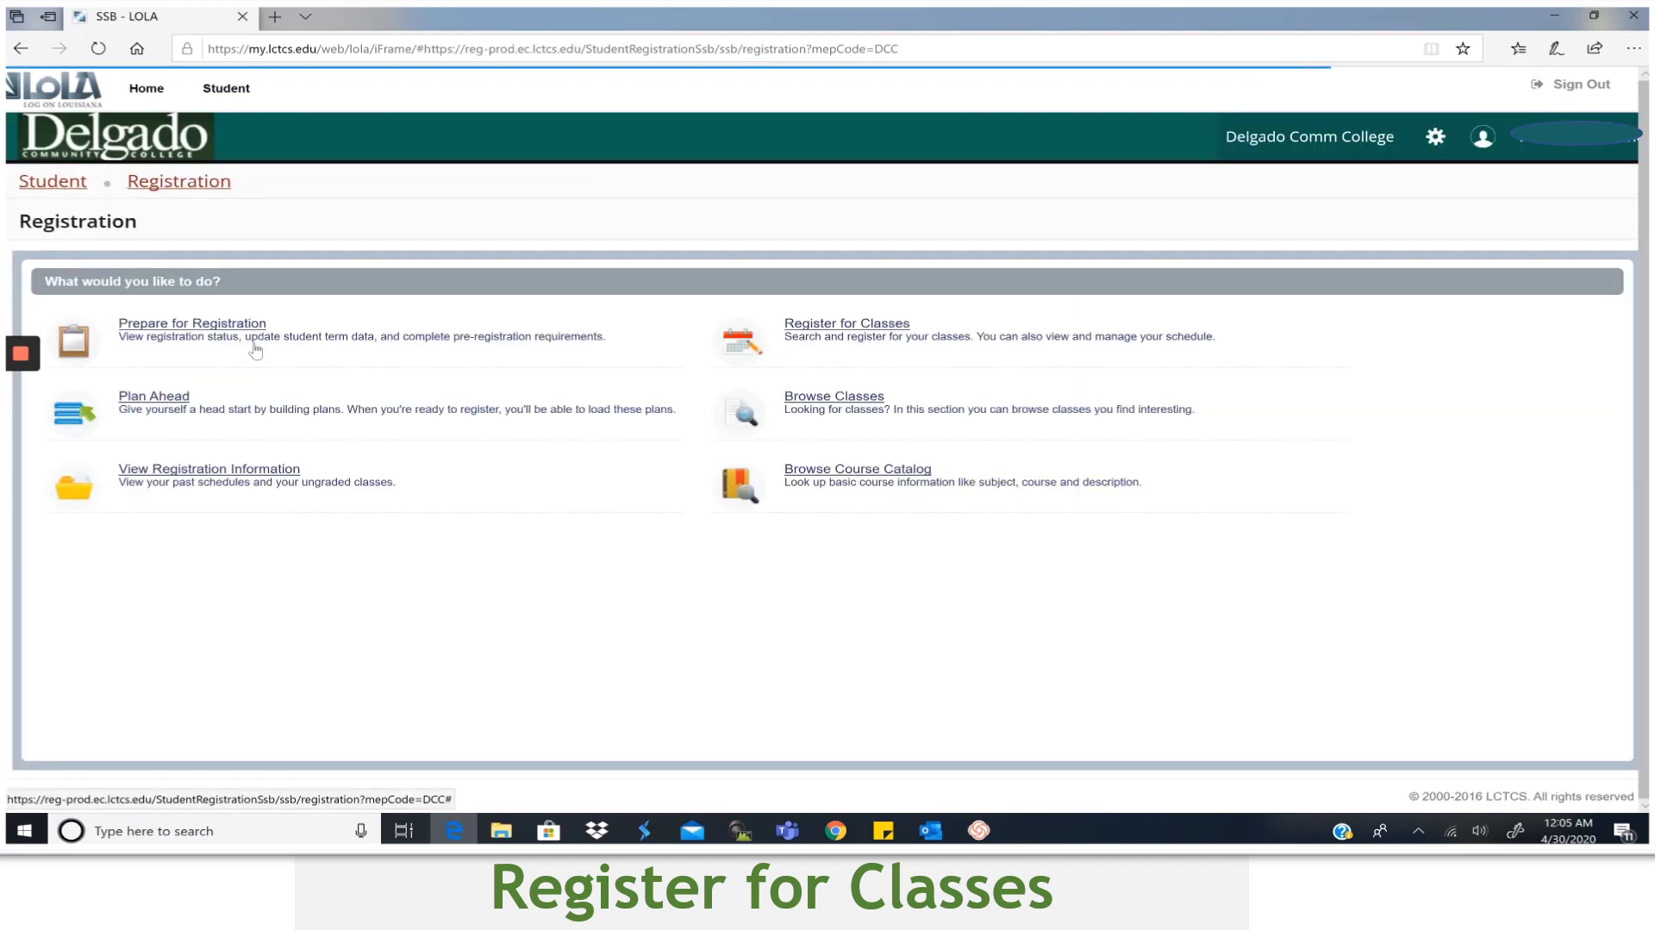
Start Register for Classes and continue to the pending action items.
click(854, 326)
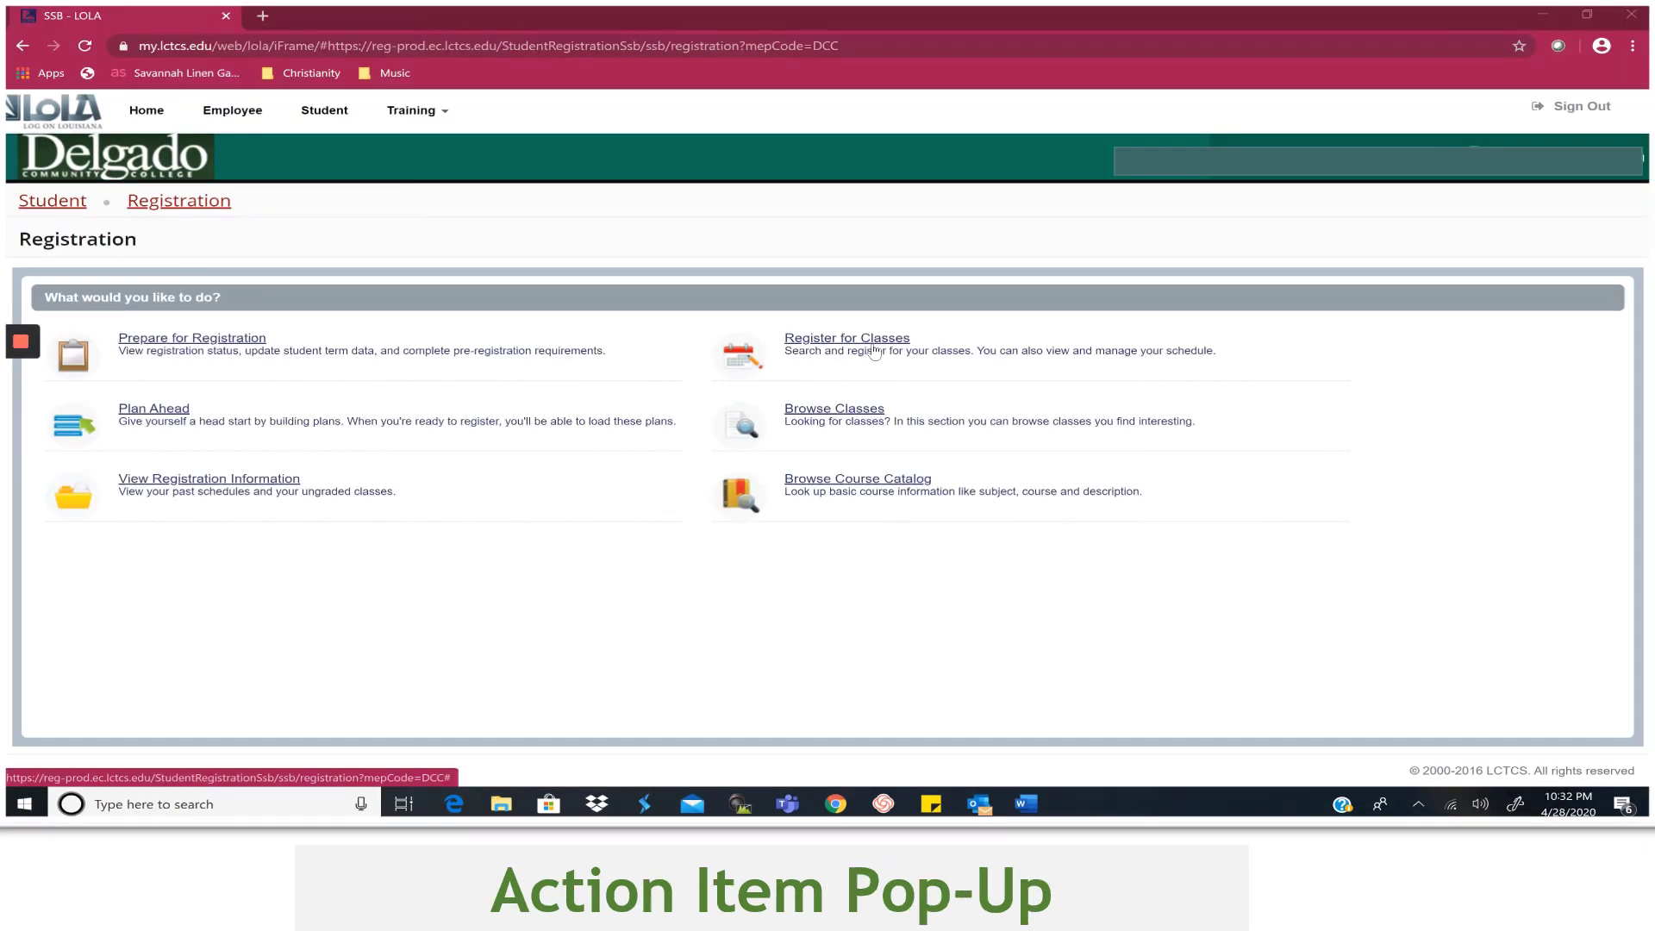
click(877, 349)
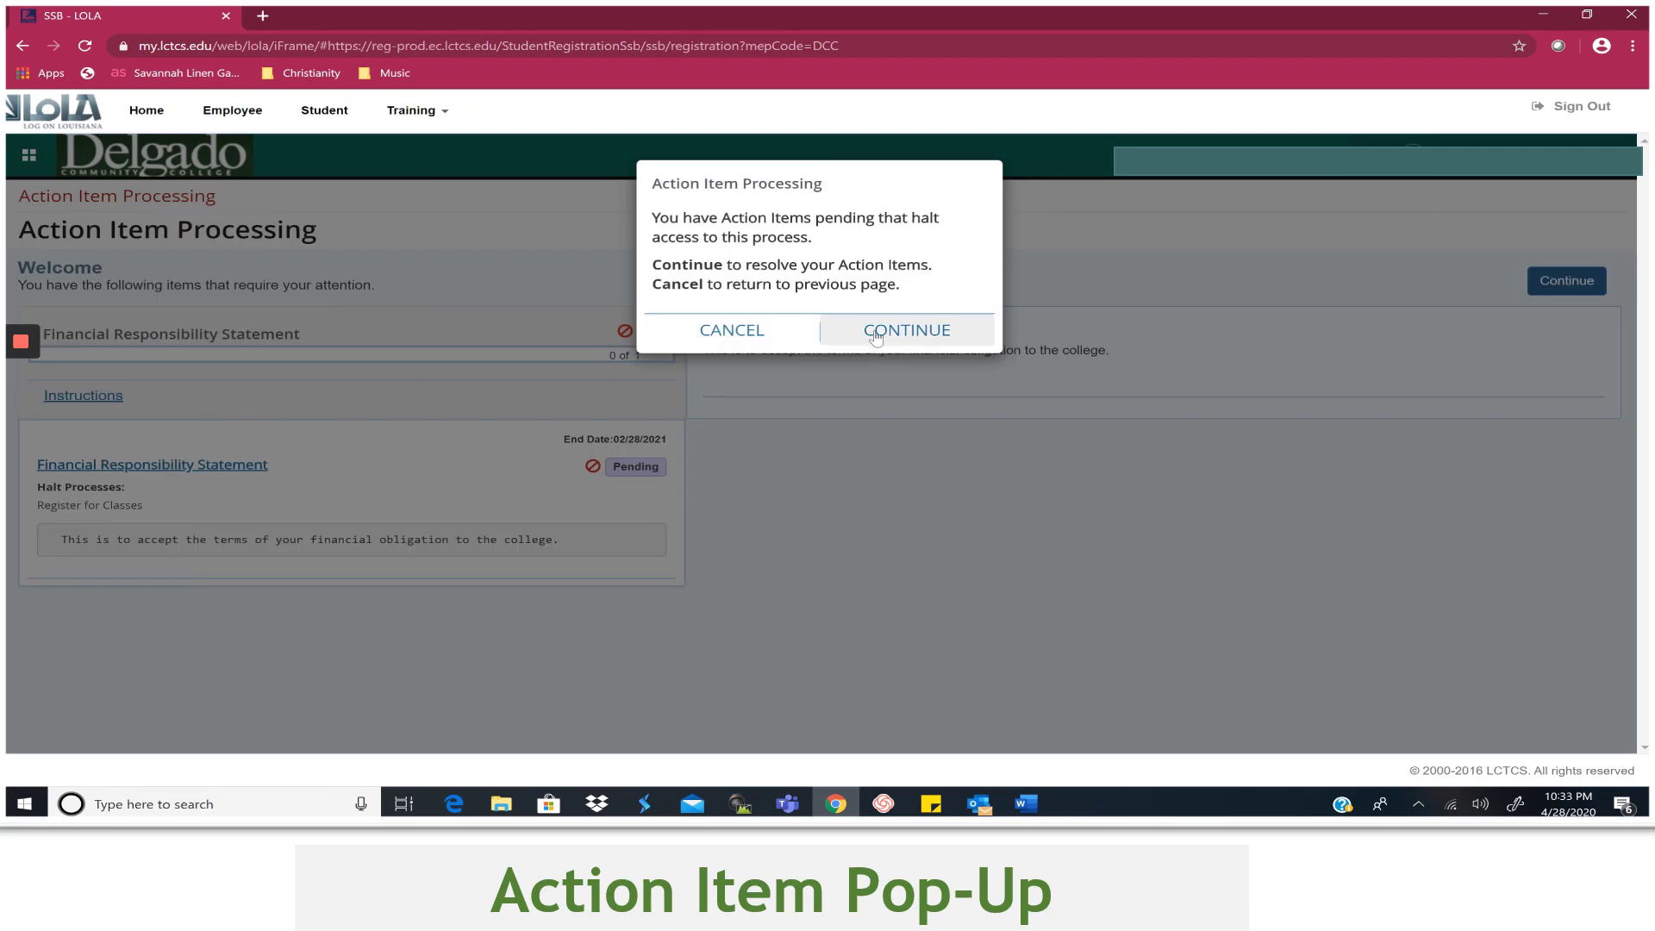
click(875, 335)
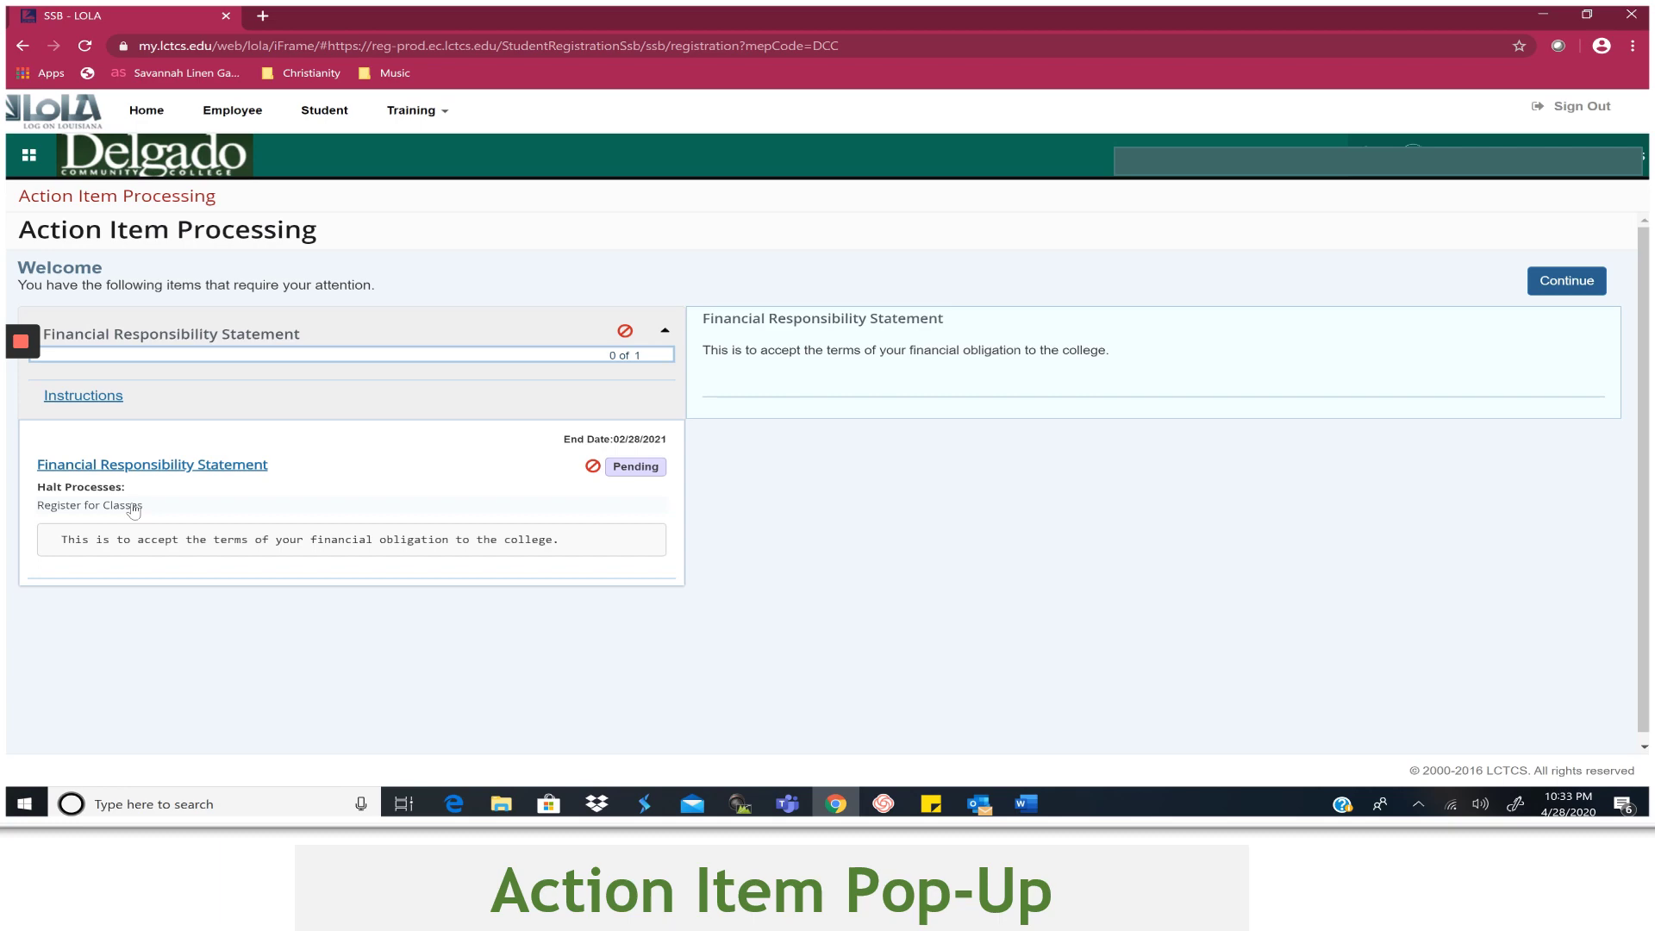
Read the Financial Responsibility Statement, mark I Accept, and save it.
click(133, 510)
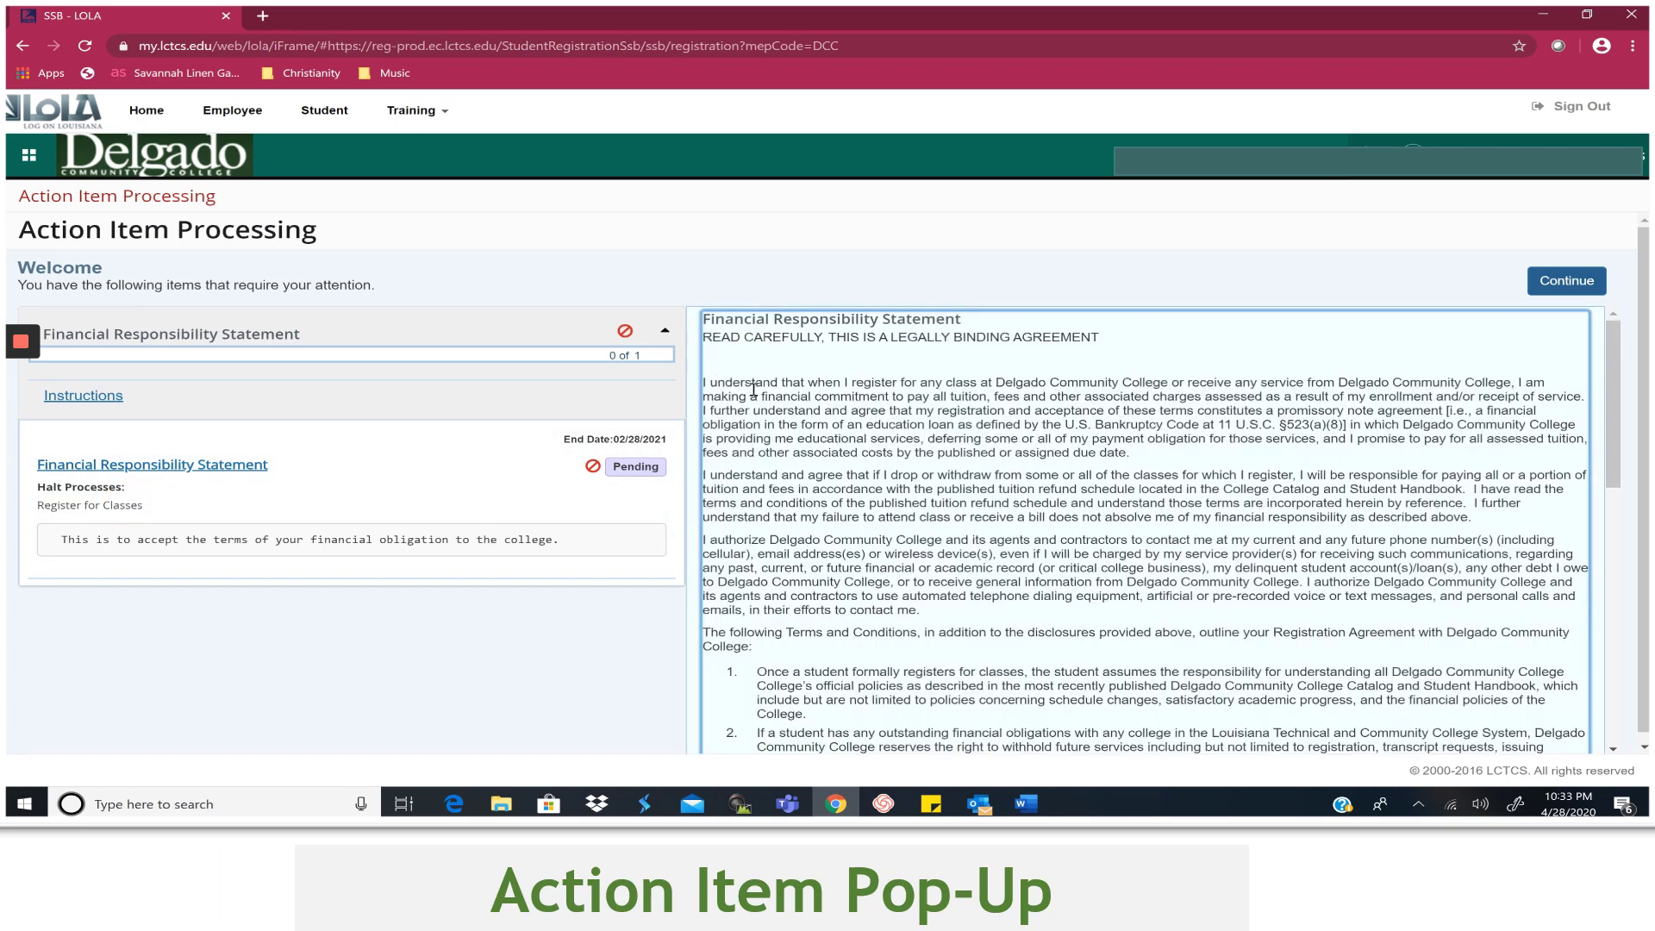
scroll(775, 409, down, 3)
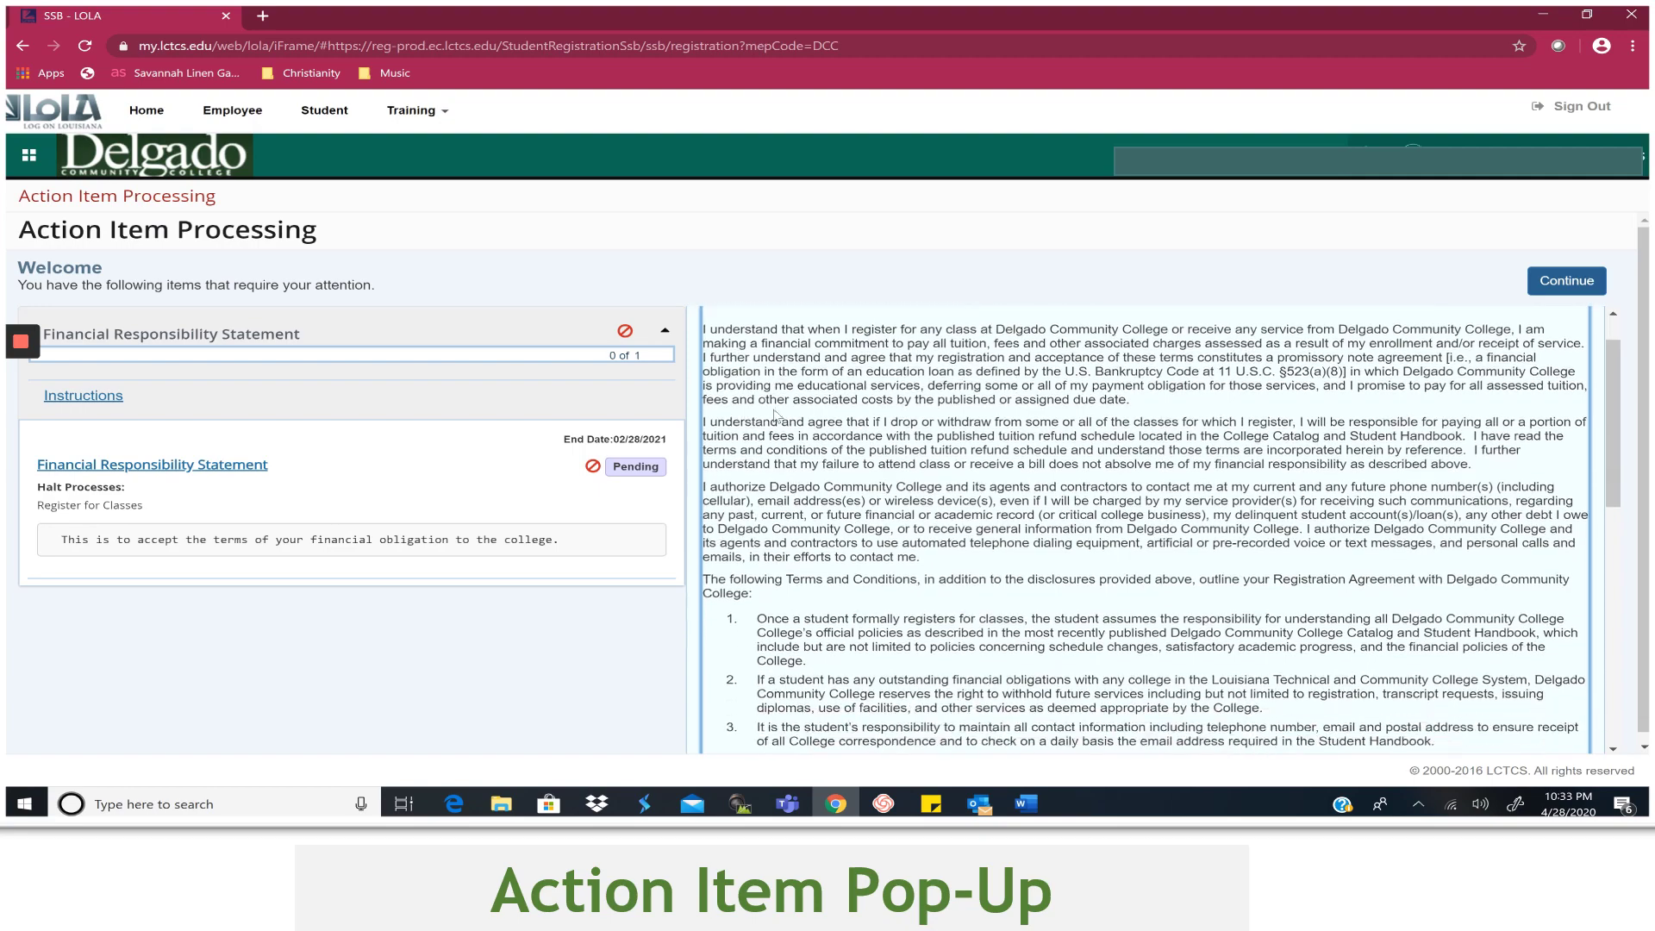
scroll(765, 424, down, 4)
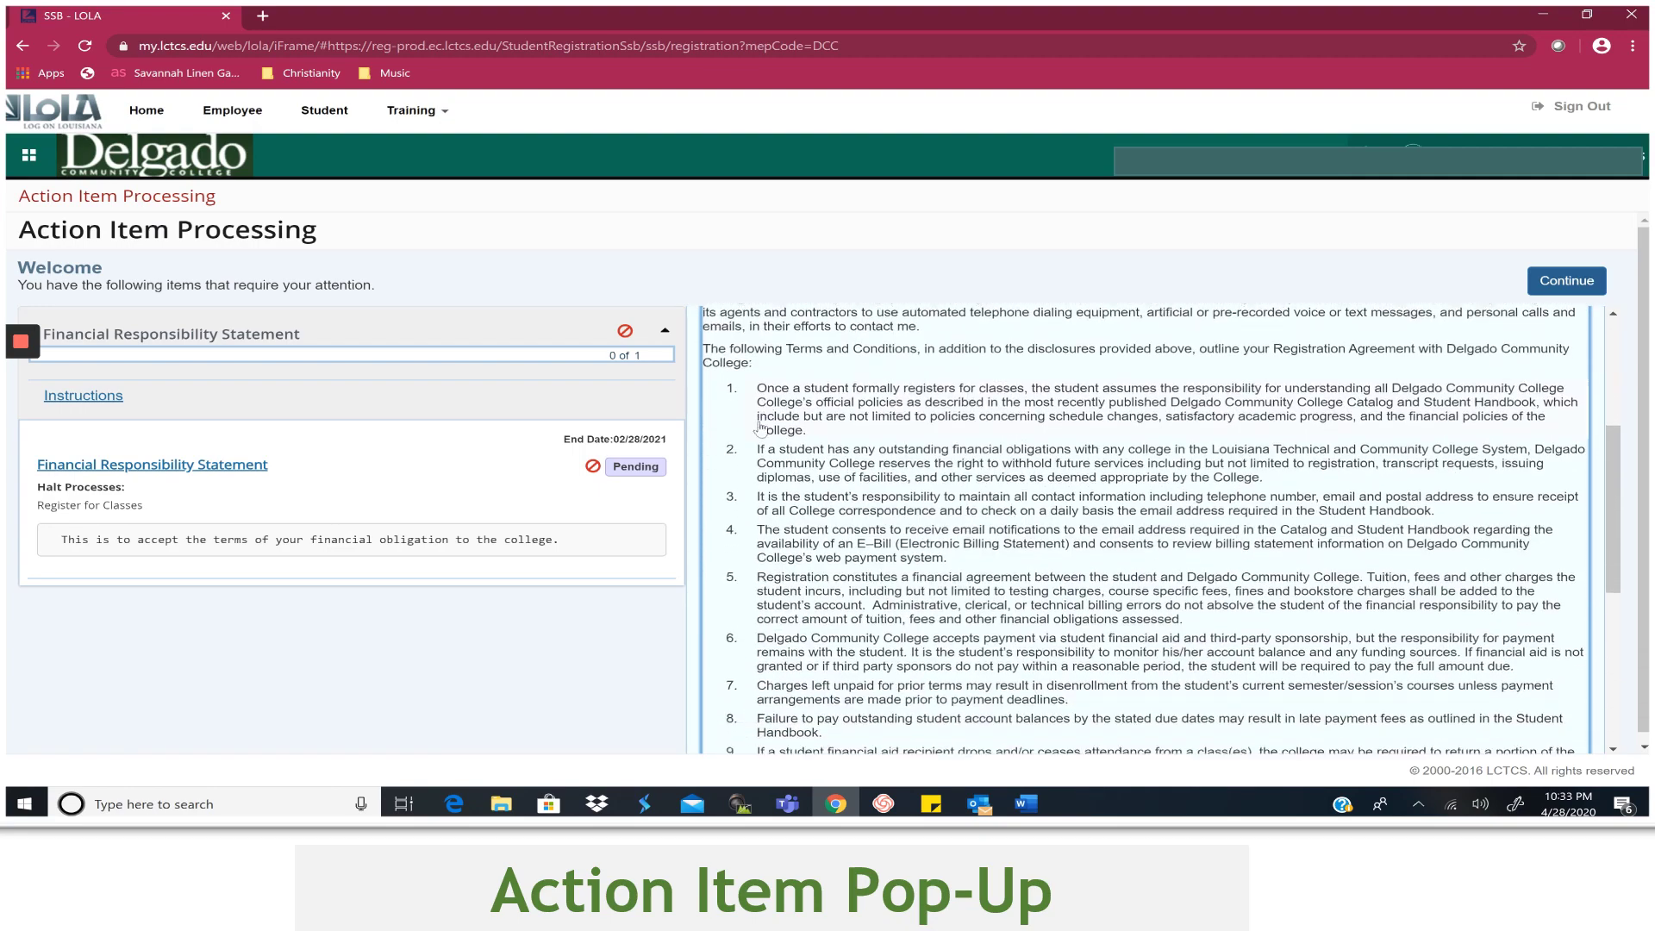
scroll(748, 431, down, 2)
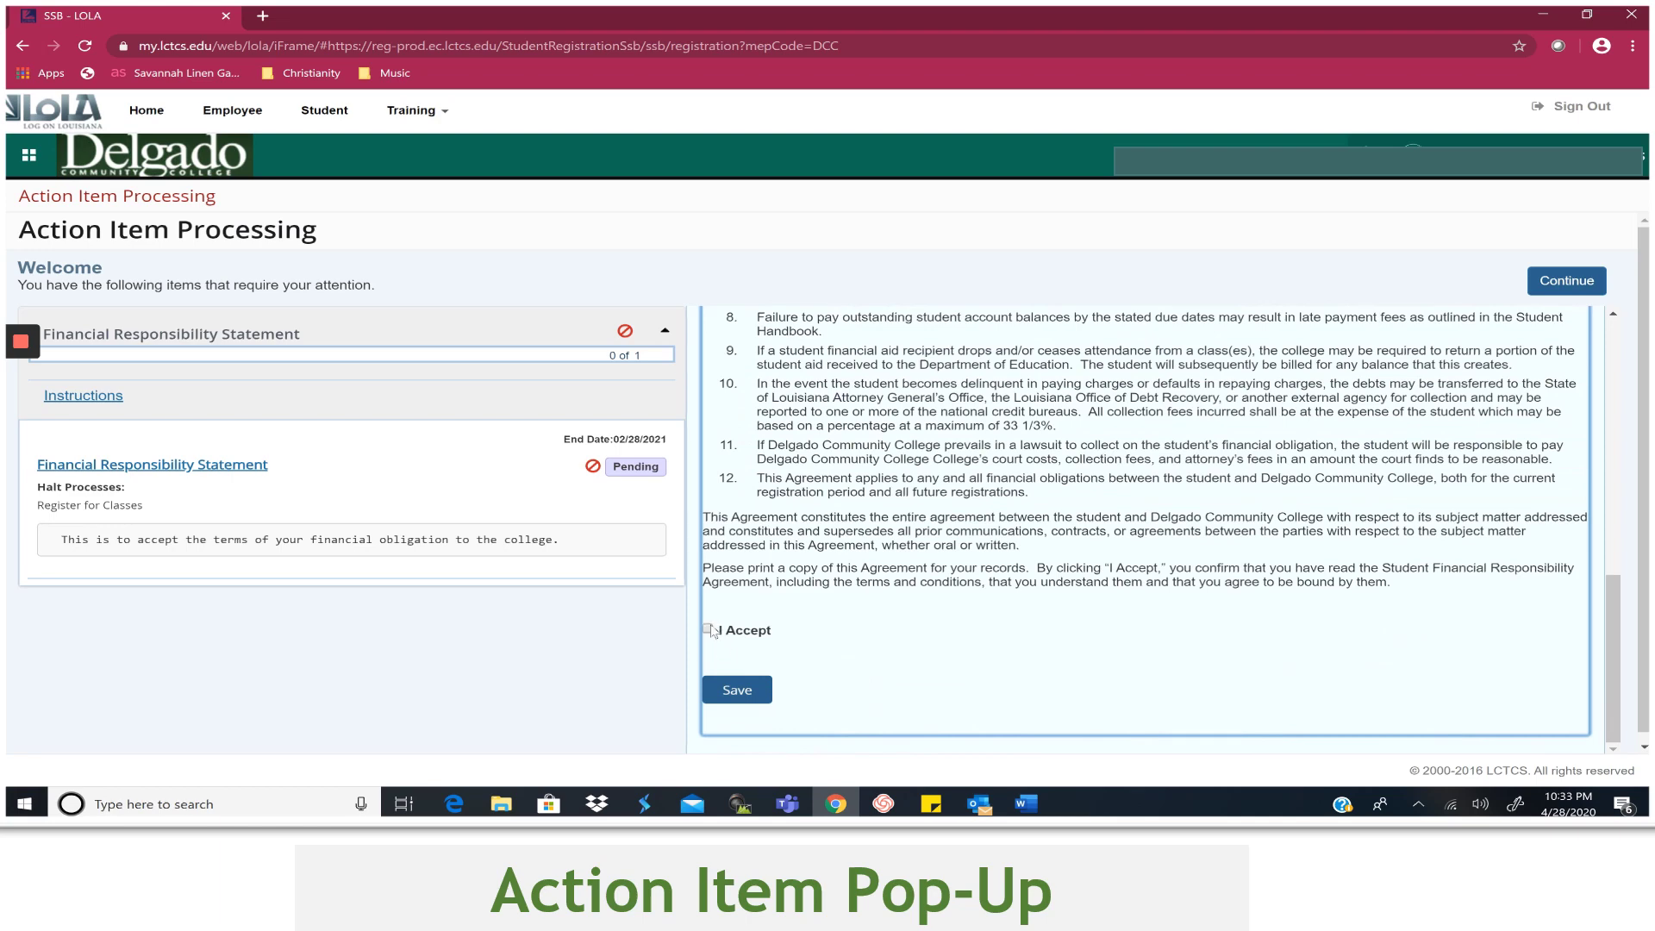
click(709, 630)
click(737, 690)
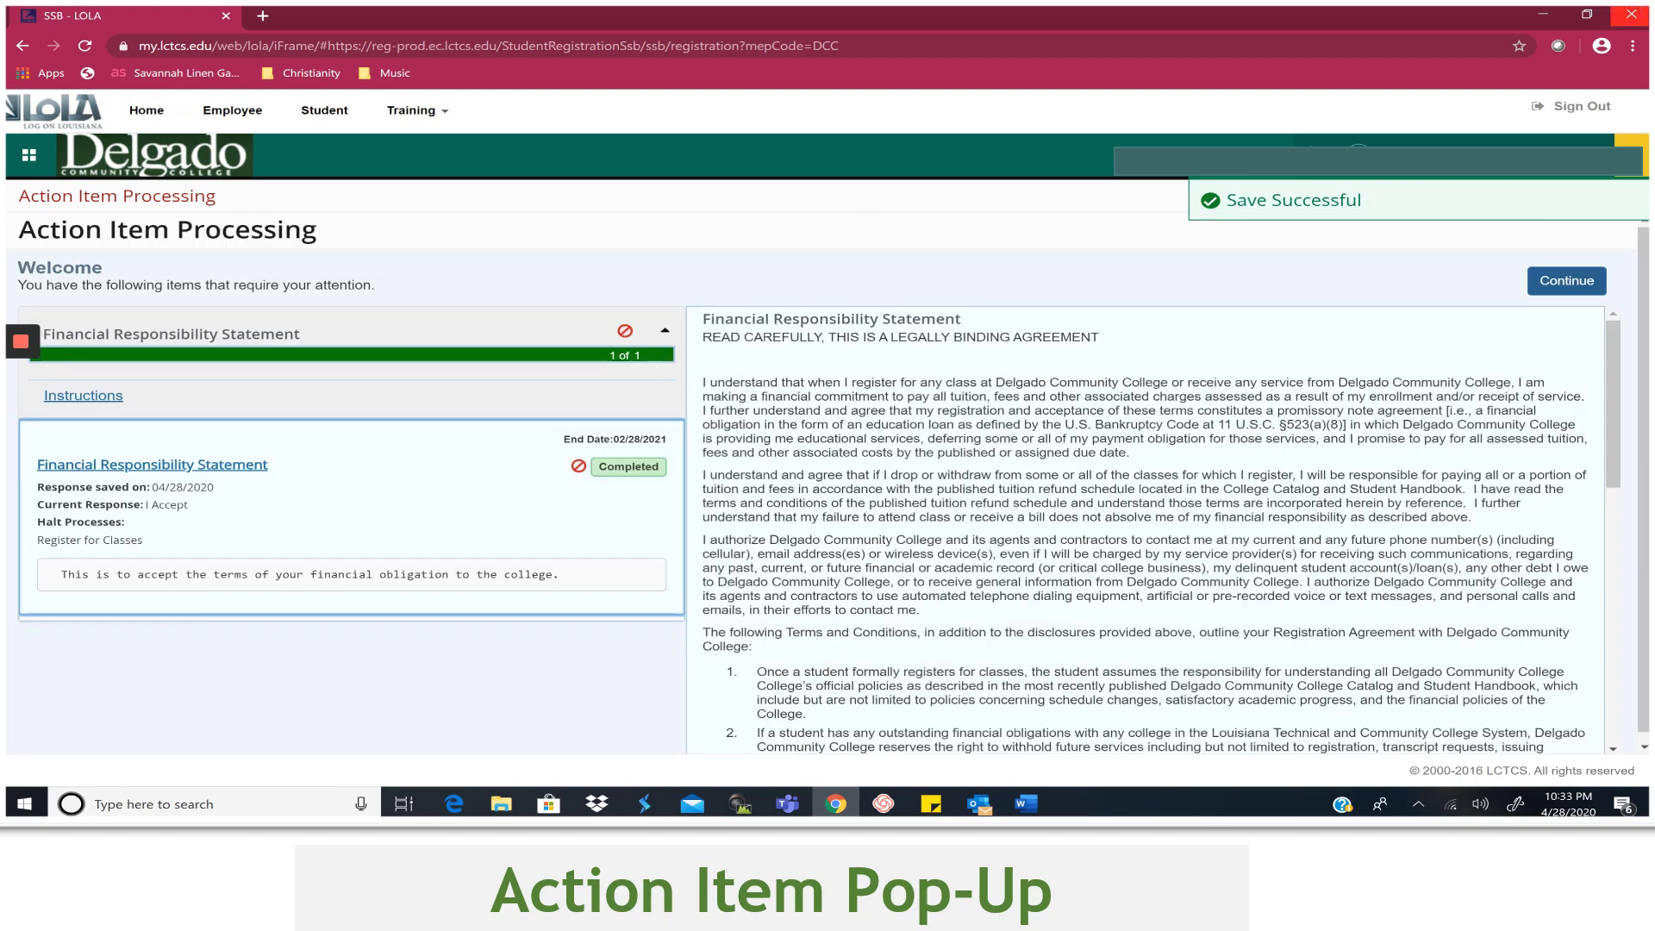
Select Fall 2020 from the terms open for registration and continue to class search.
click(1556, 281)
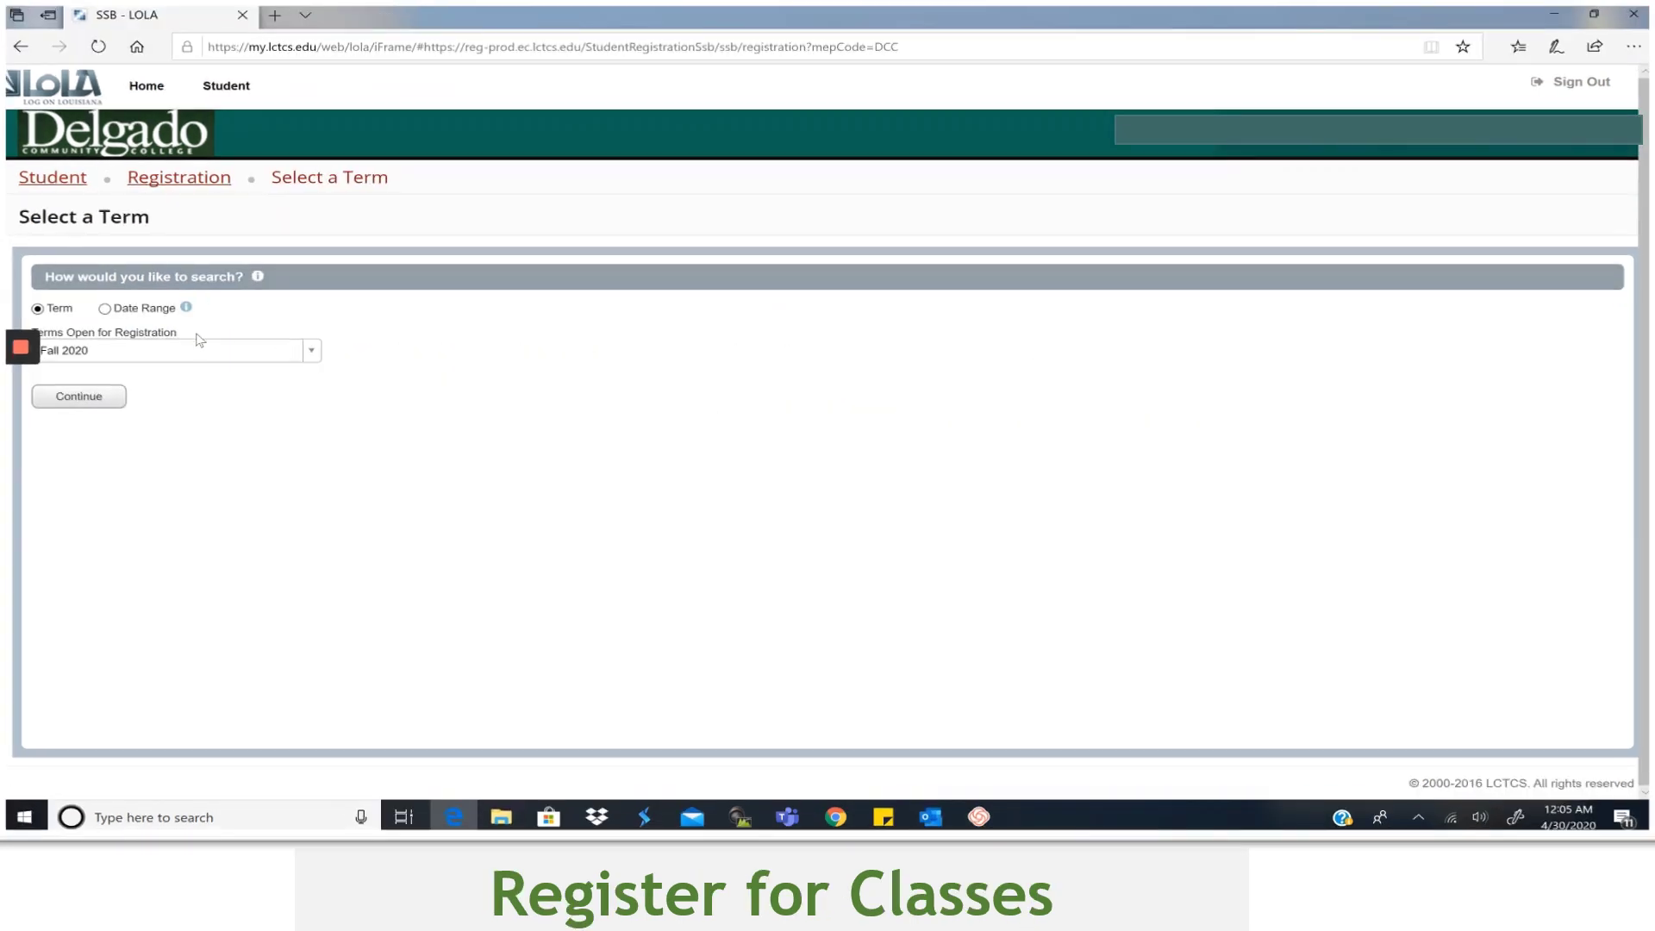
click(77, 302)
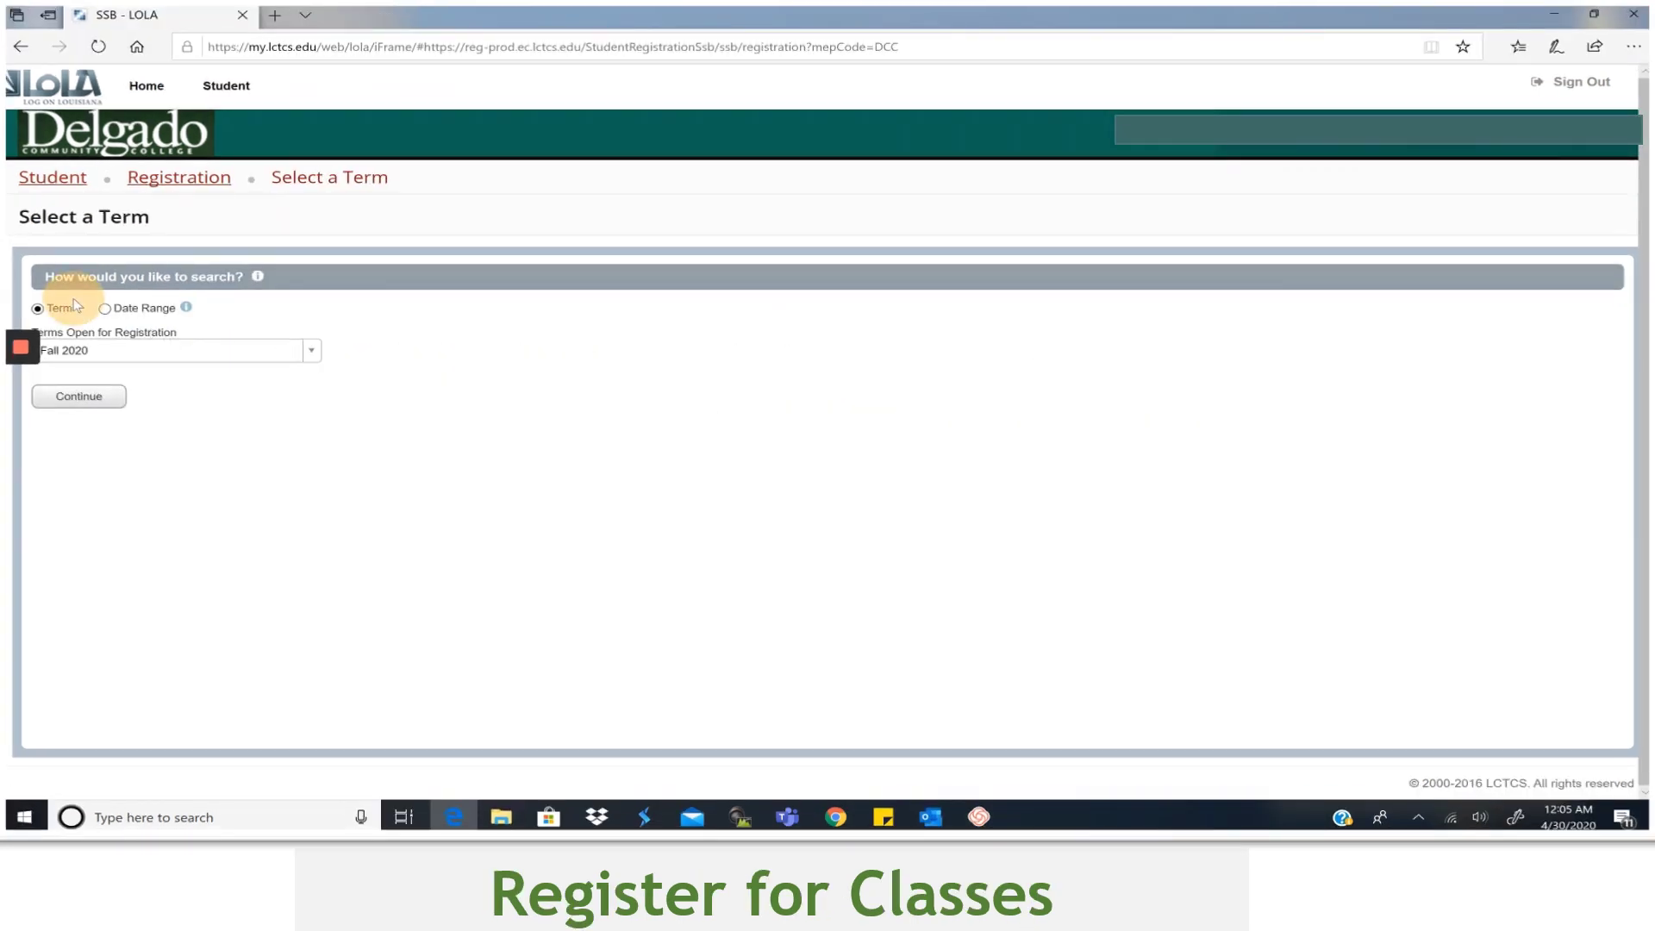
click(309, 351)
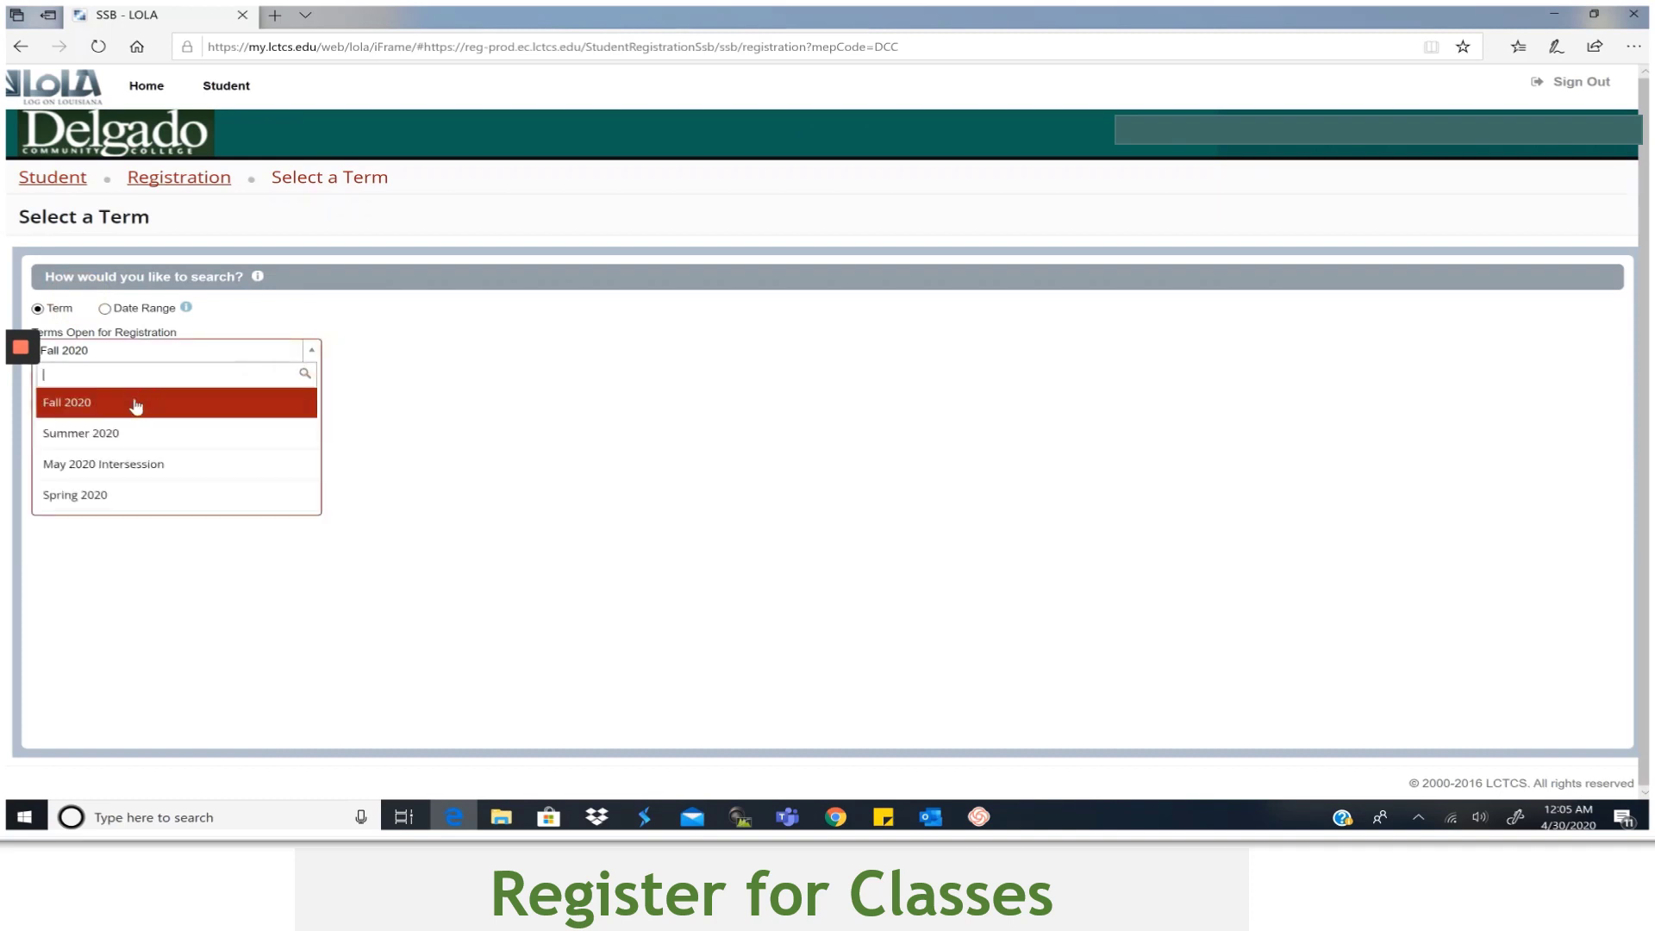
click(75, 414)
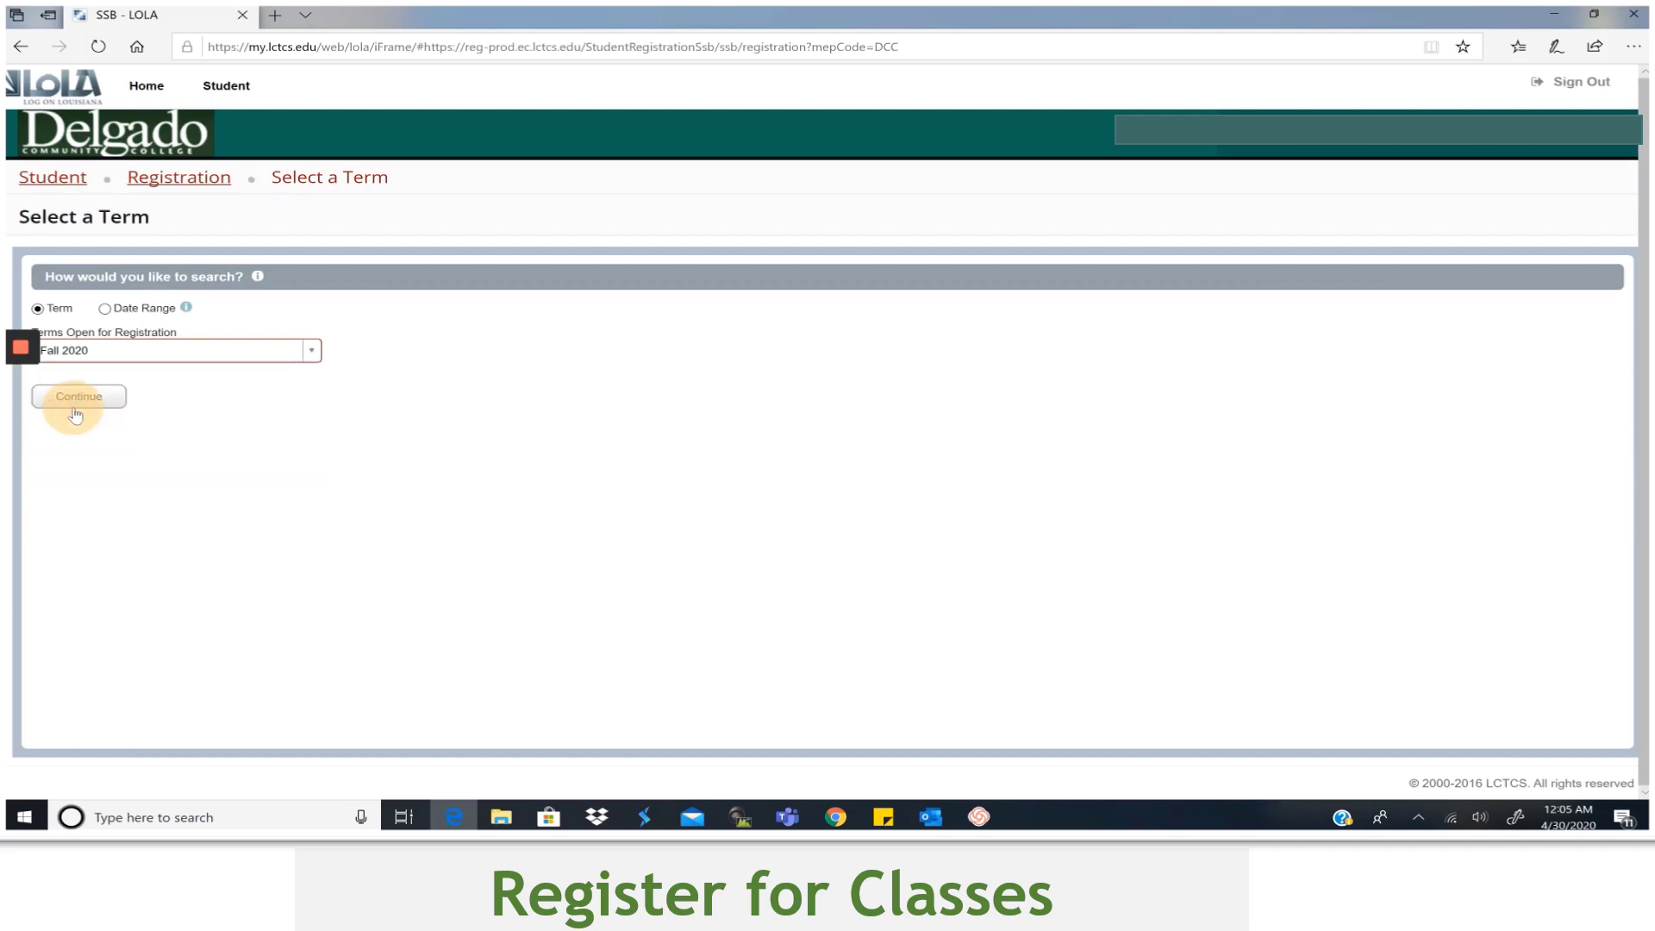
click(67, 399)
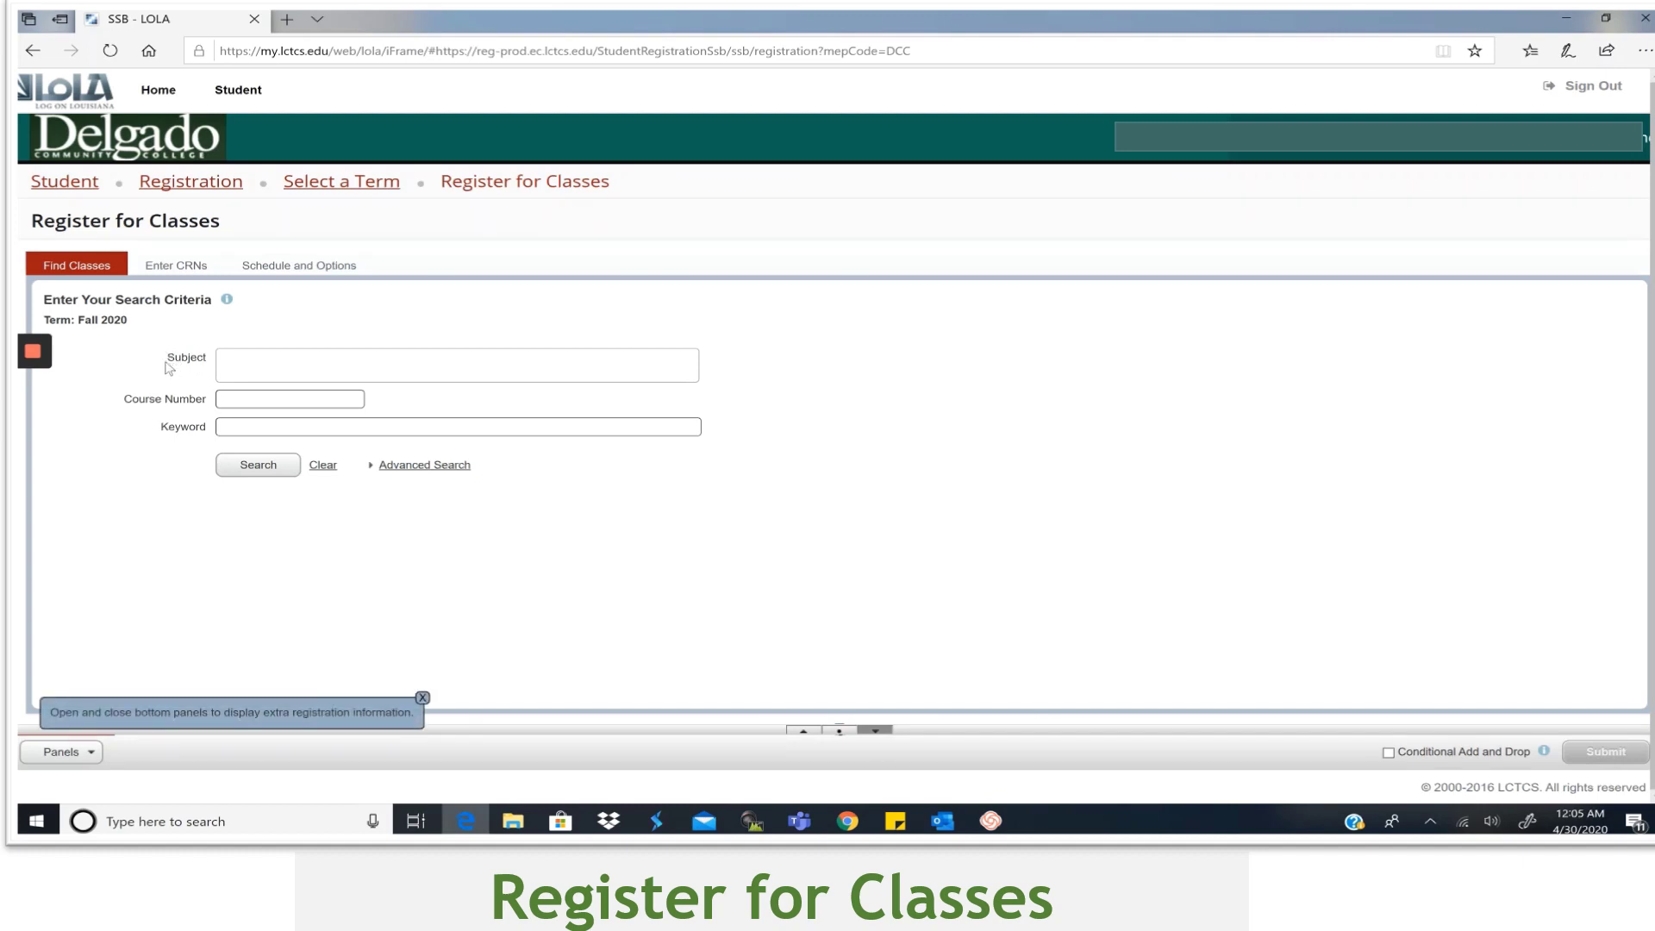
Search Fall 2020 classes for subject College Career Success Skills, course number 107.
click(136, 396)
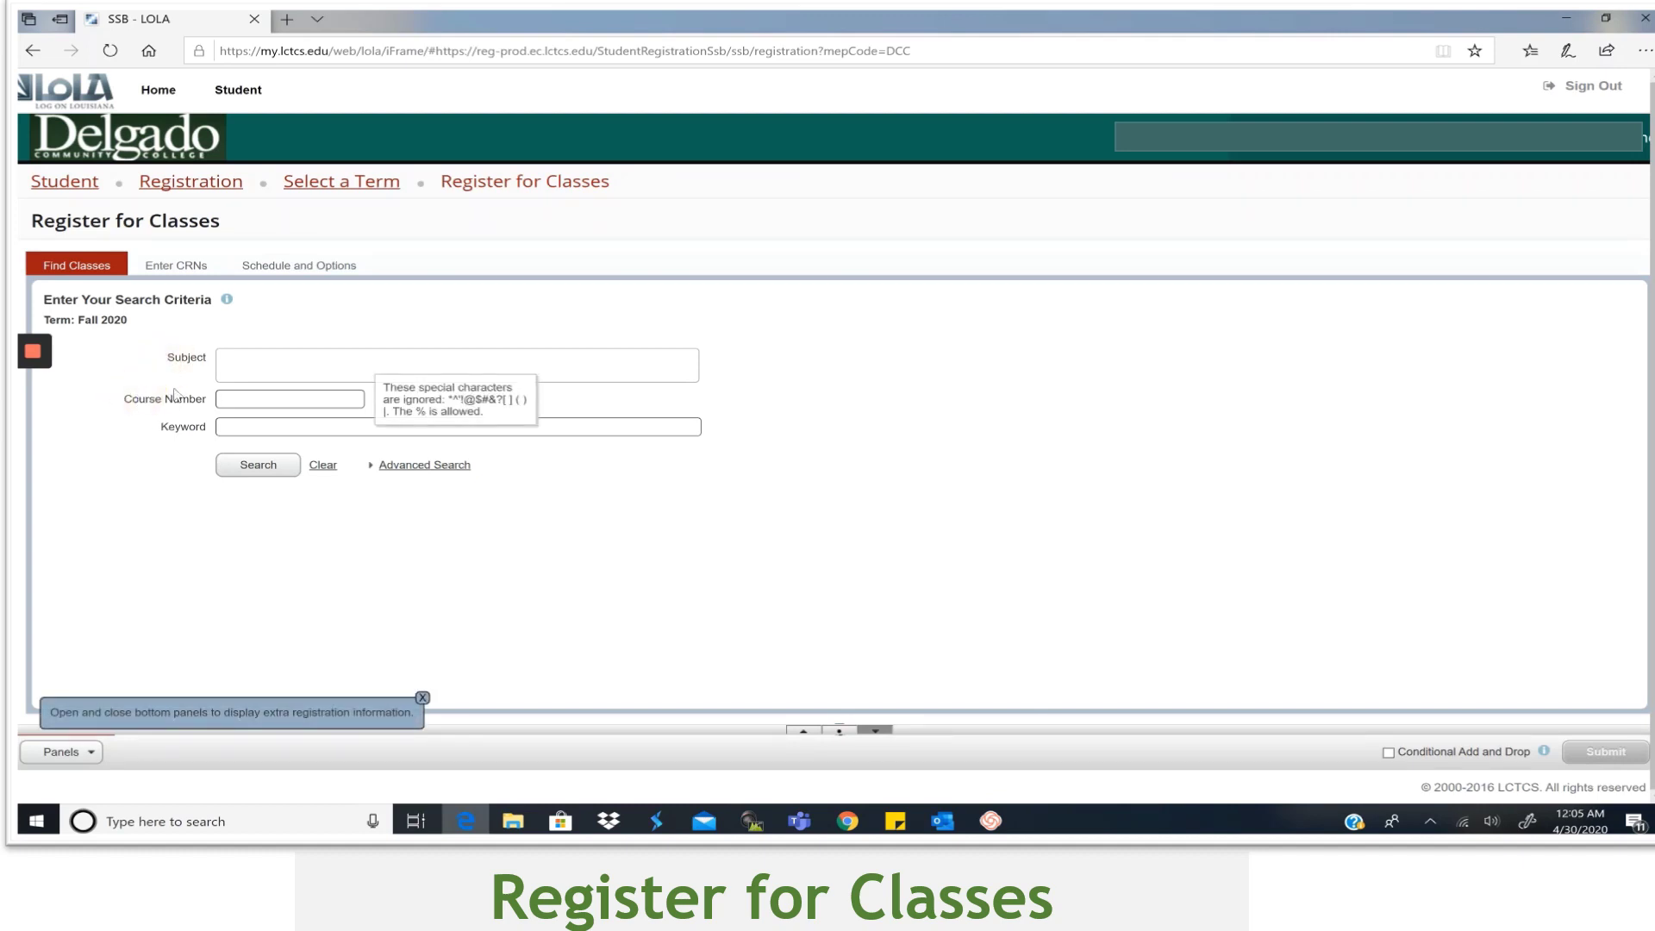
click(310, 363)
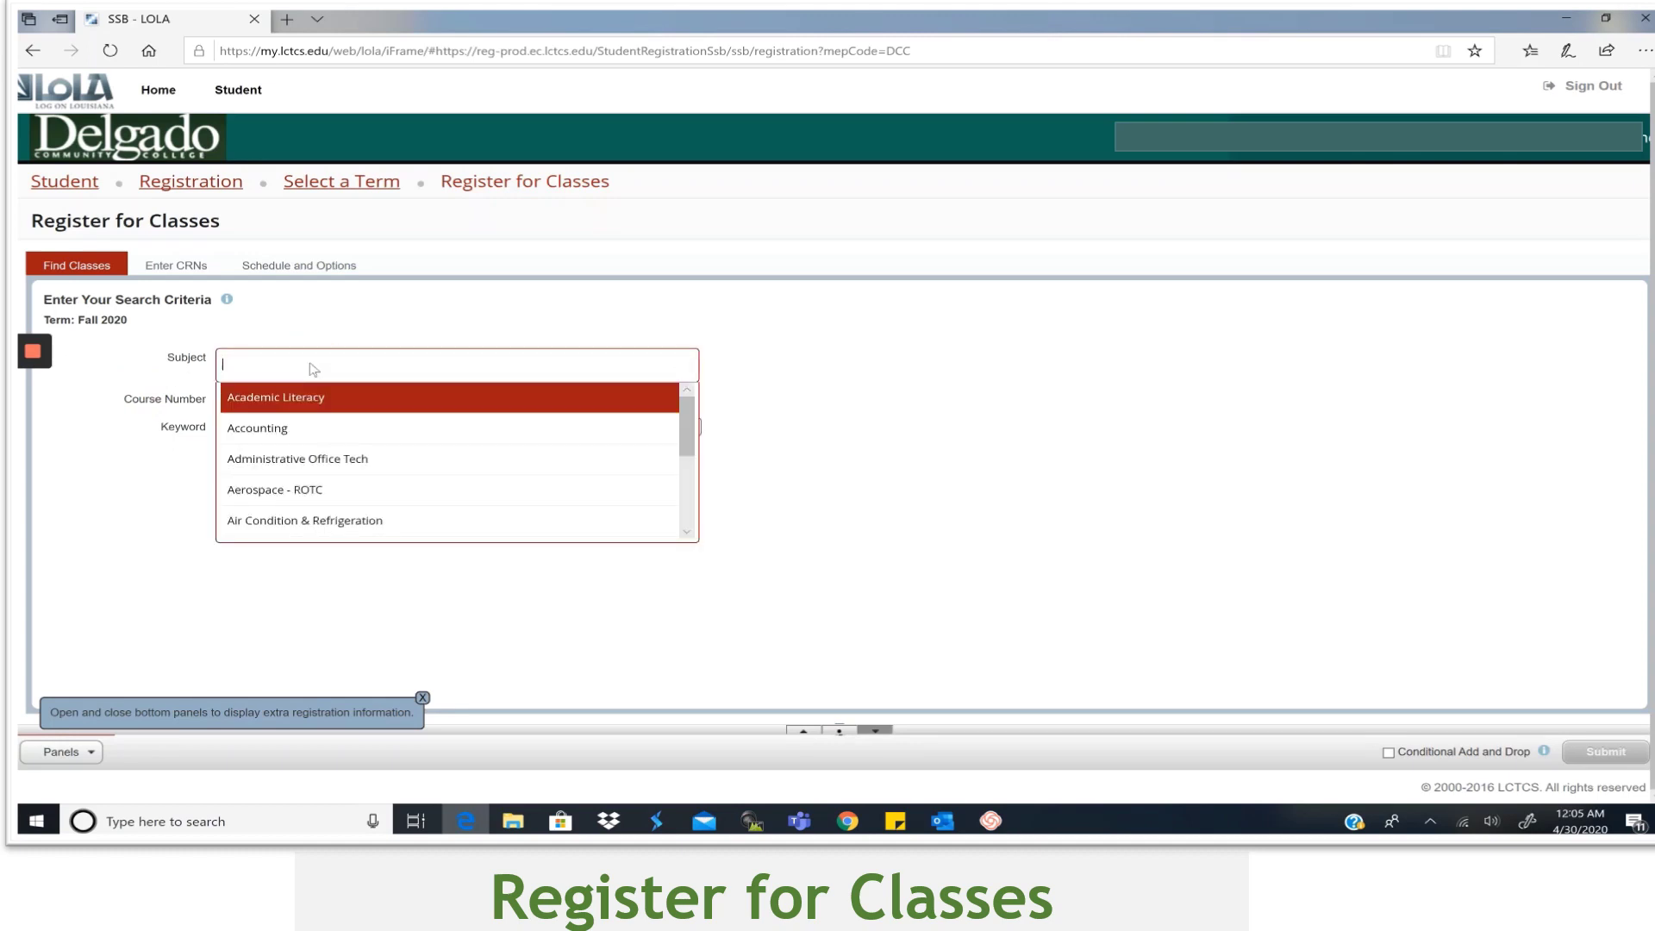
text(cs)
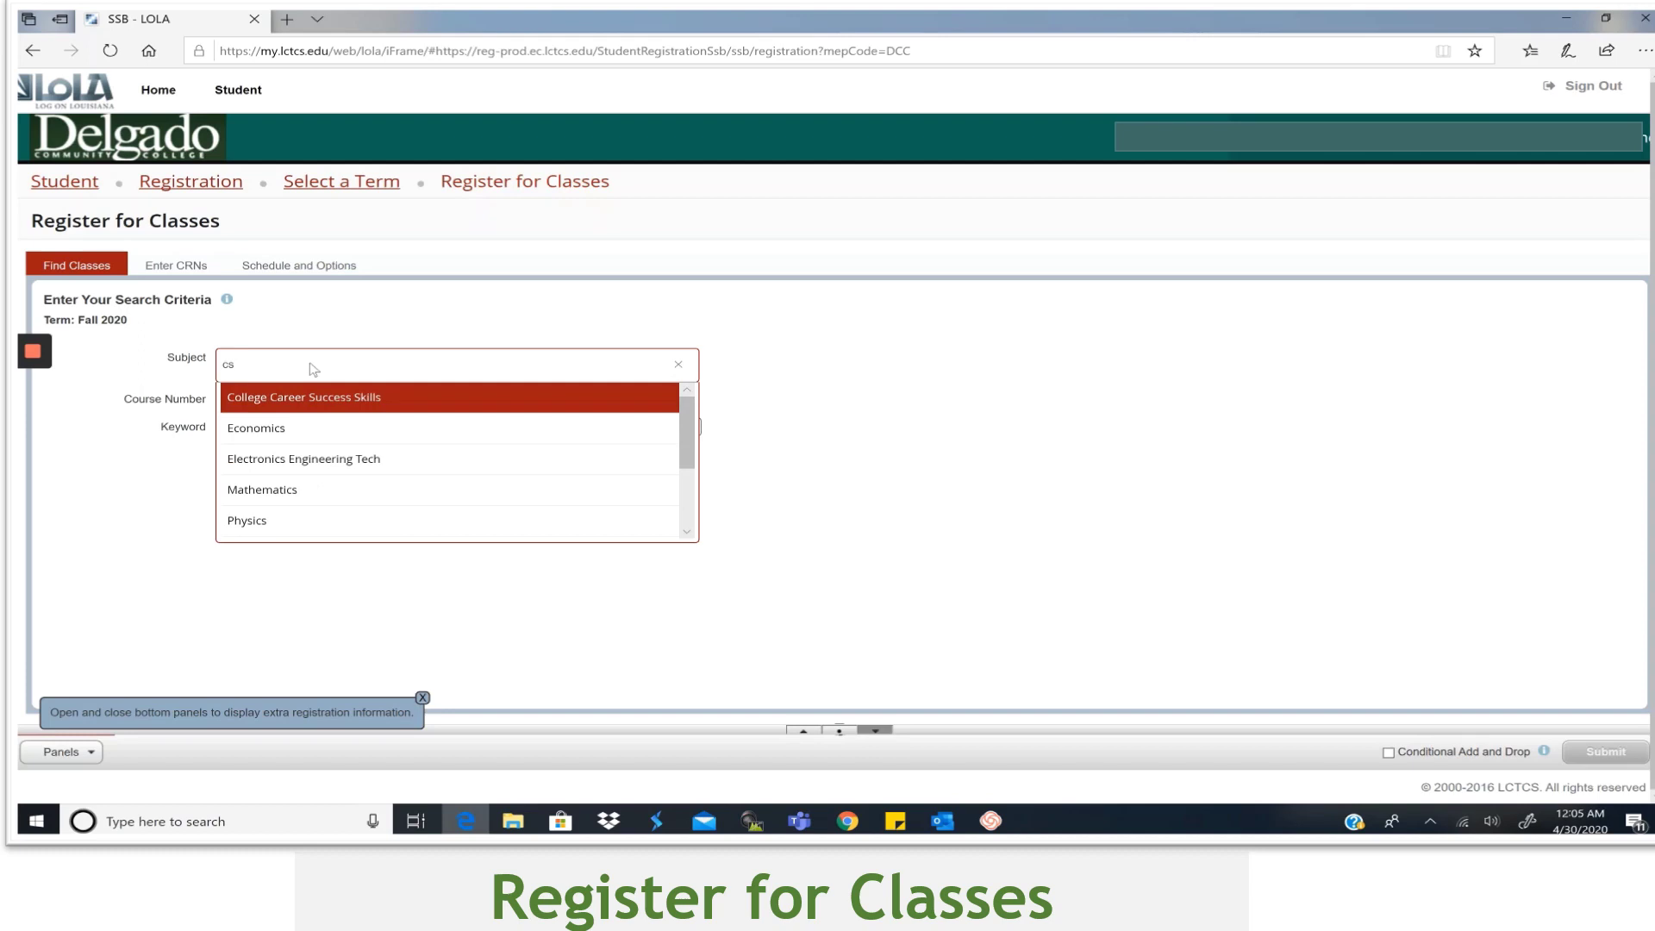
text(css)
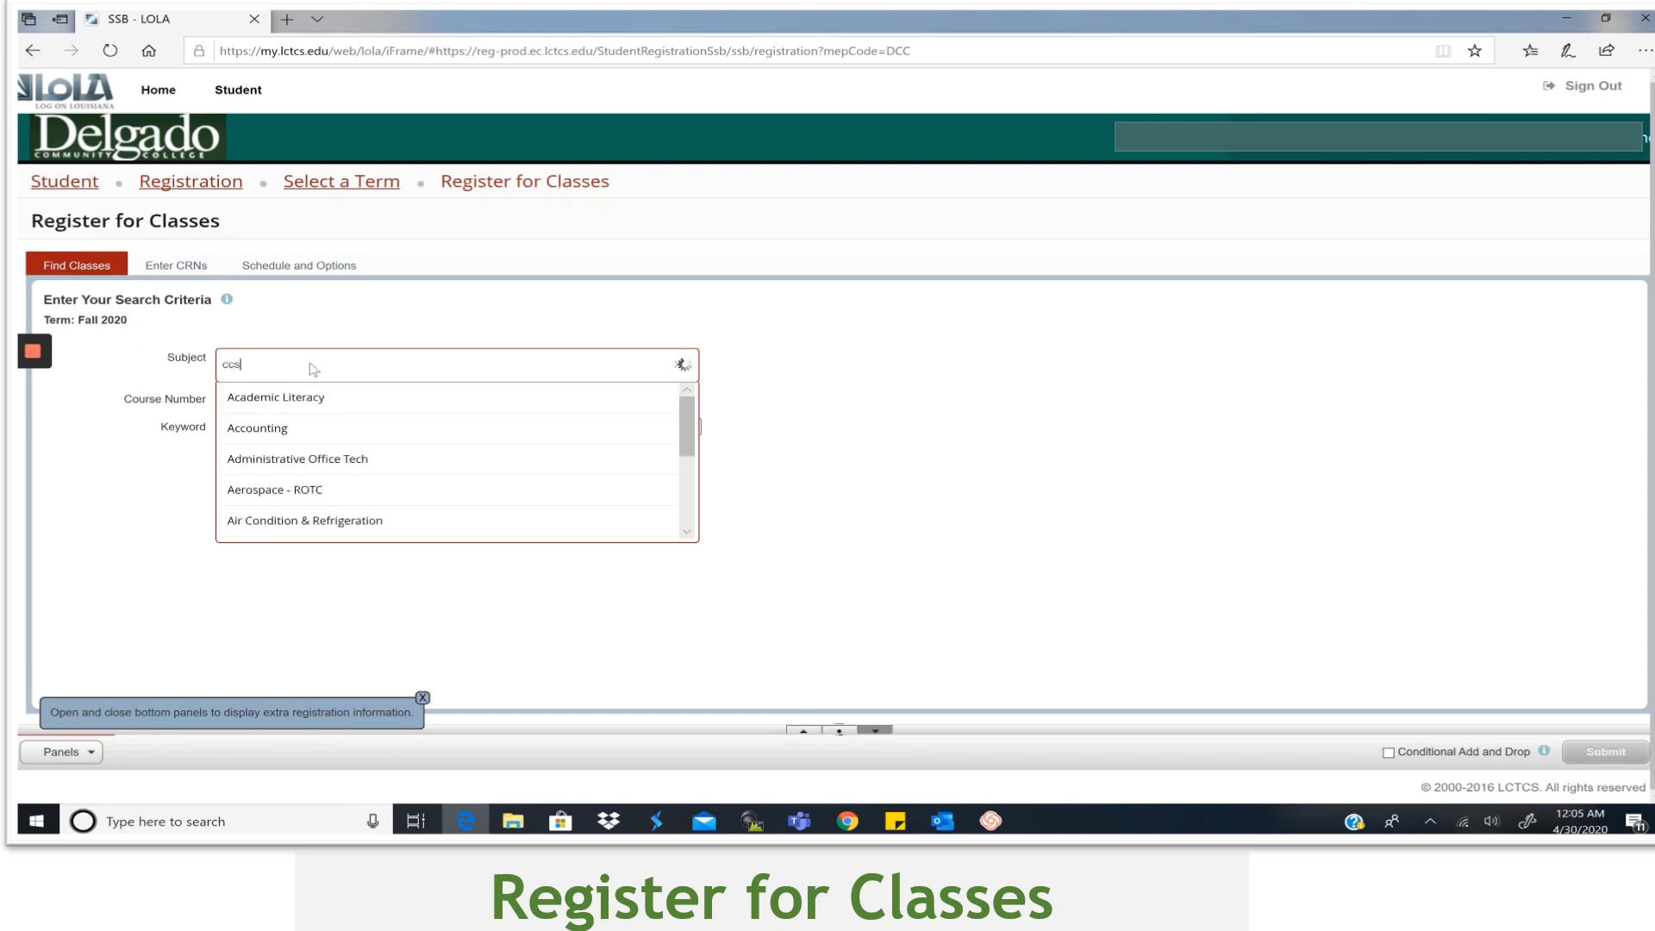
key(Tab)
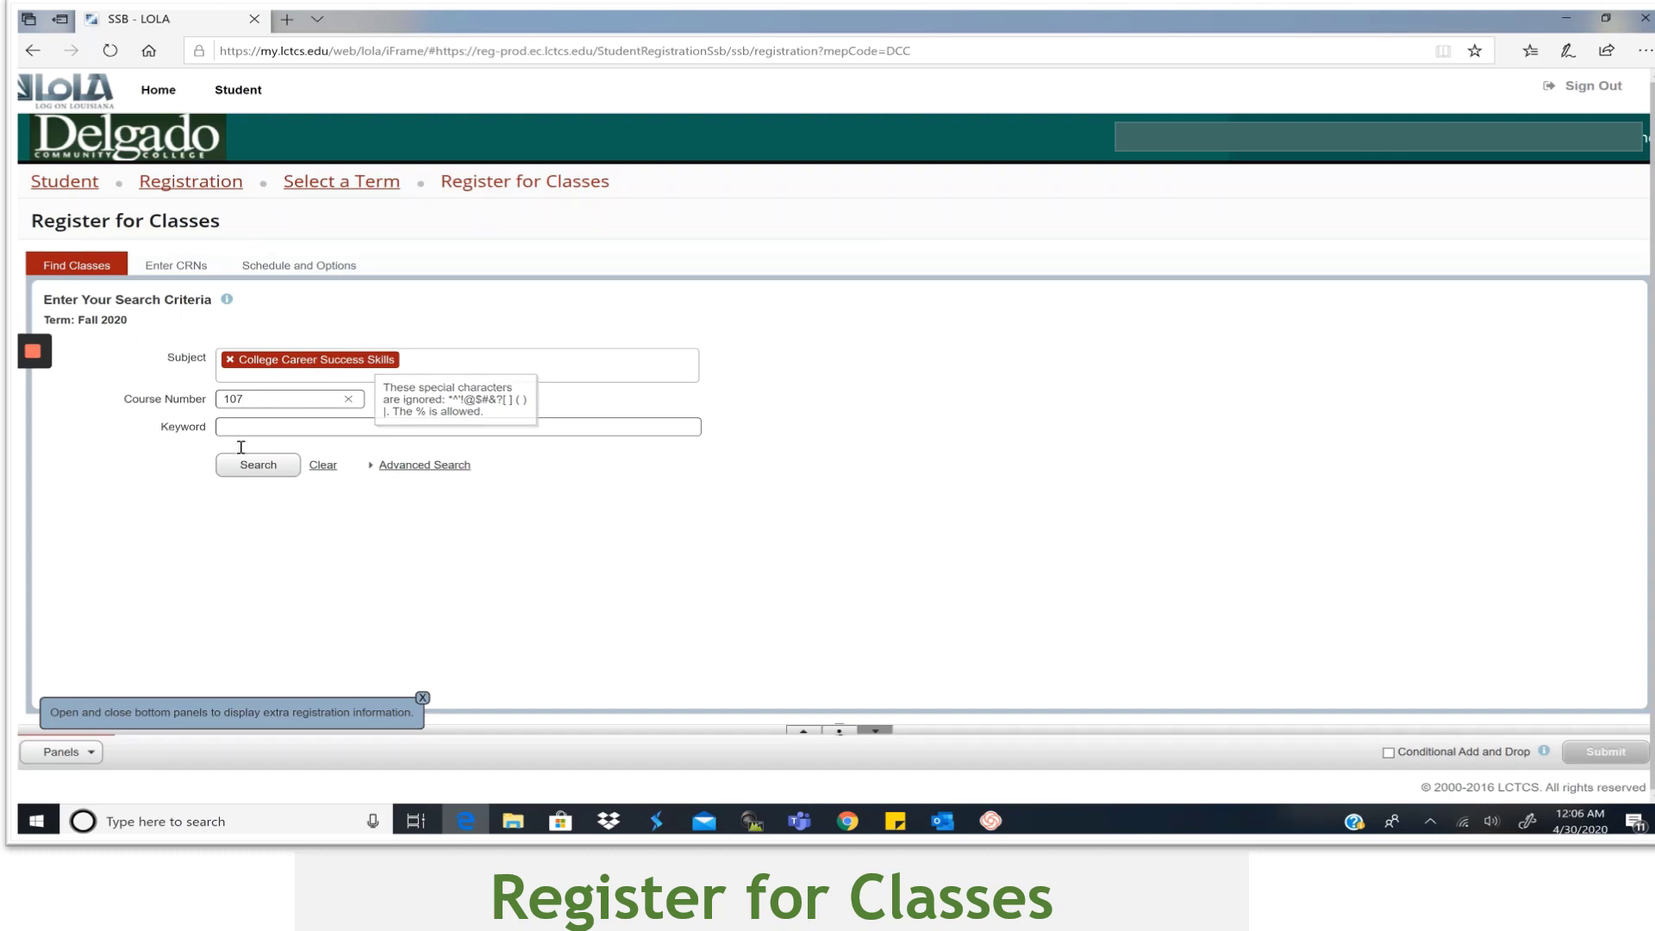
click(256, 470)
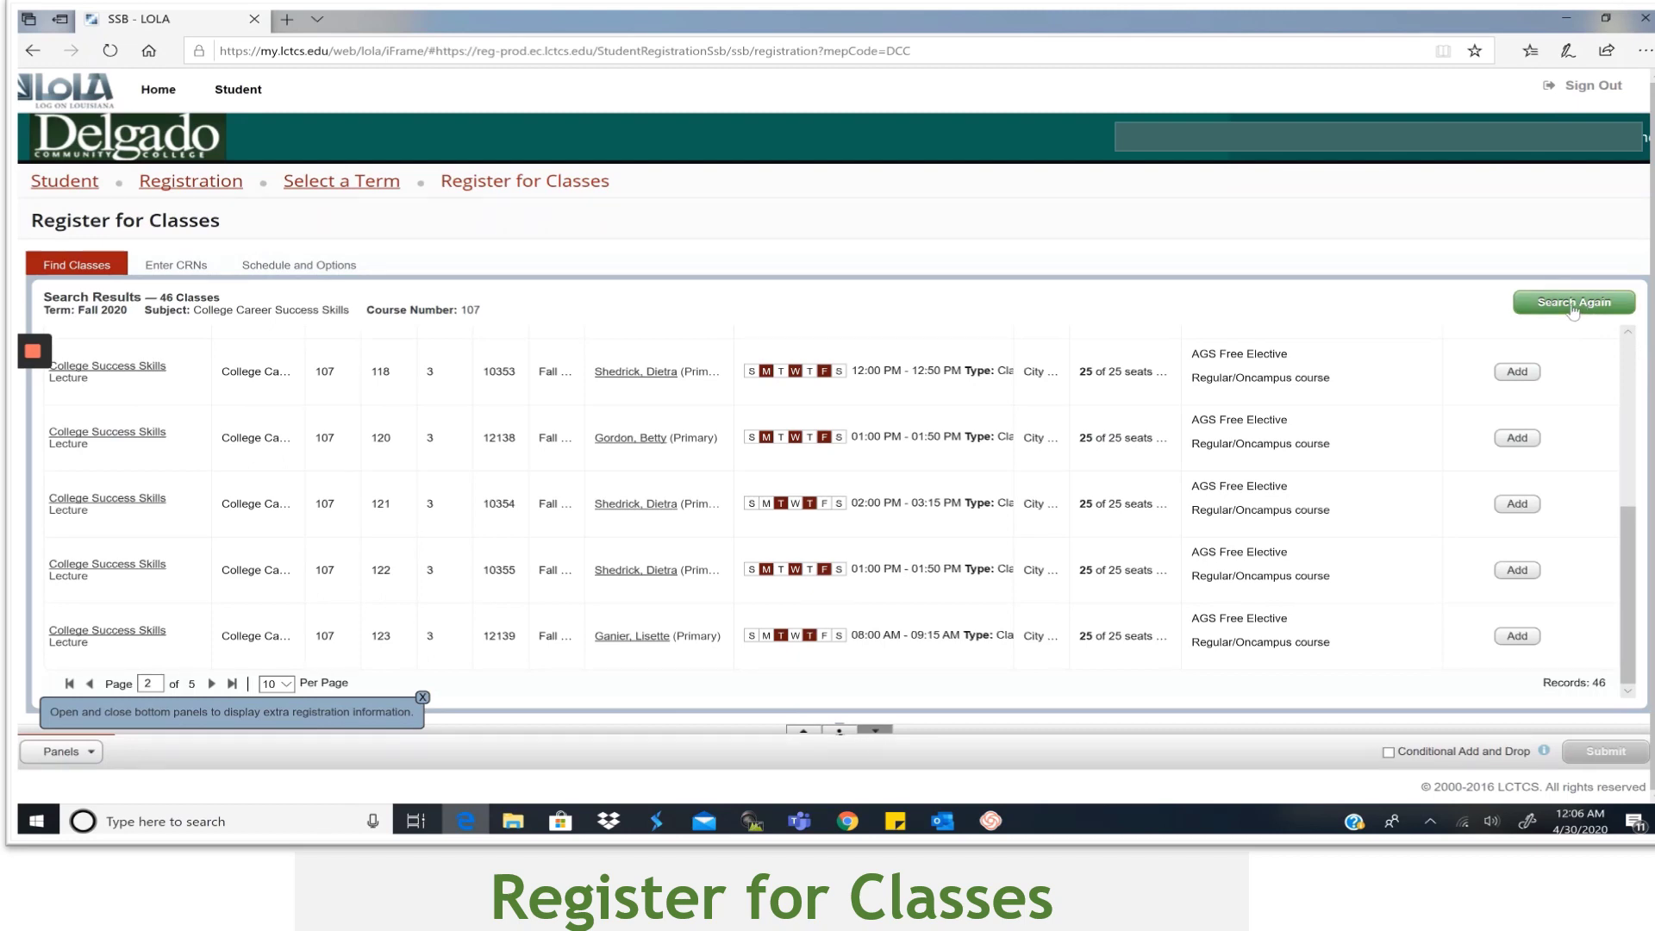
Add West Bank Campus as the campus filter in the advanced search criteria.
click(1573, 303)
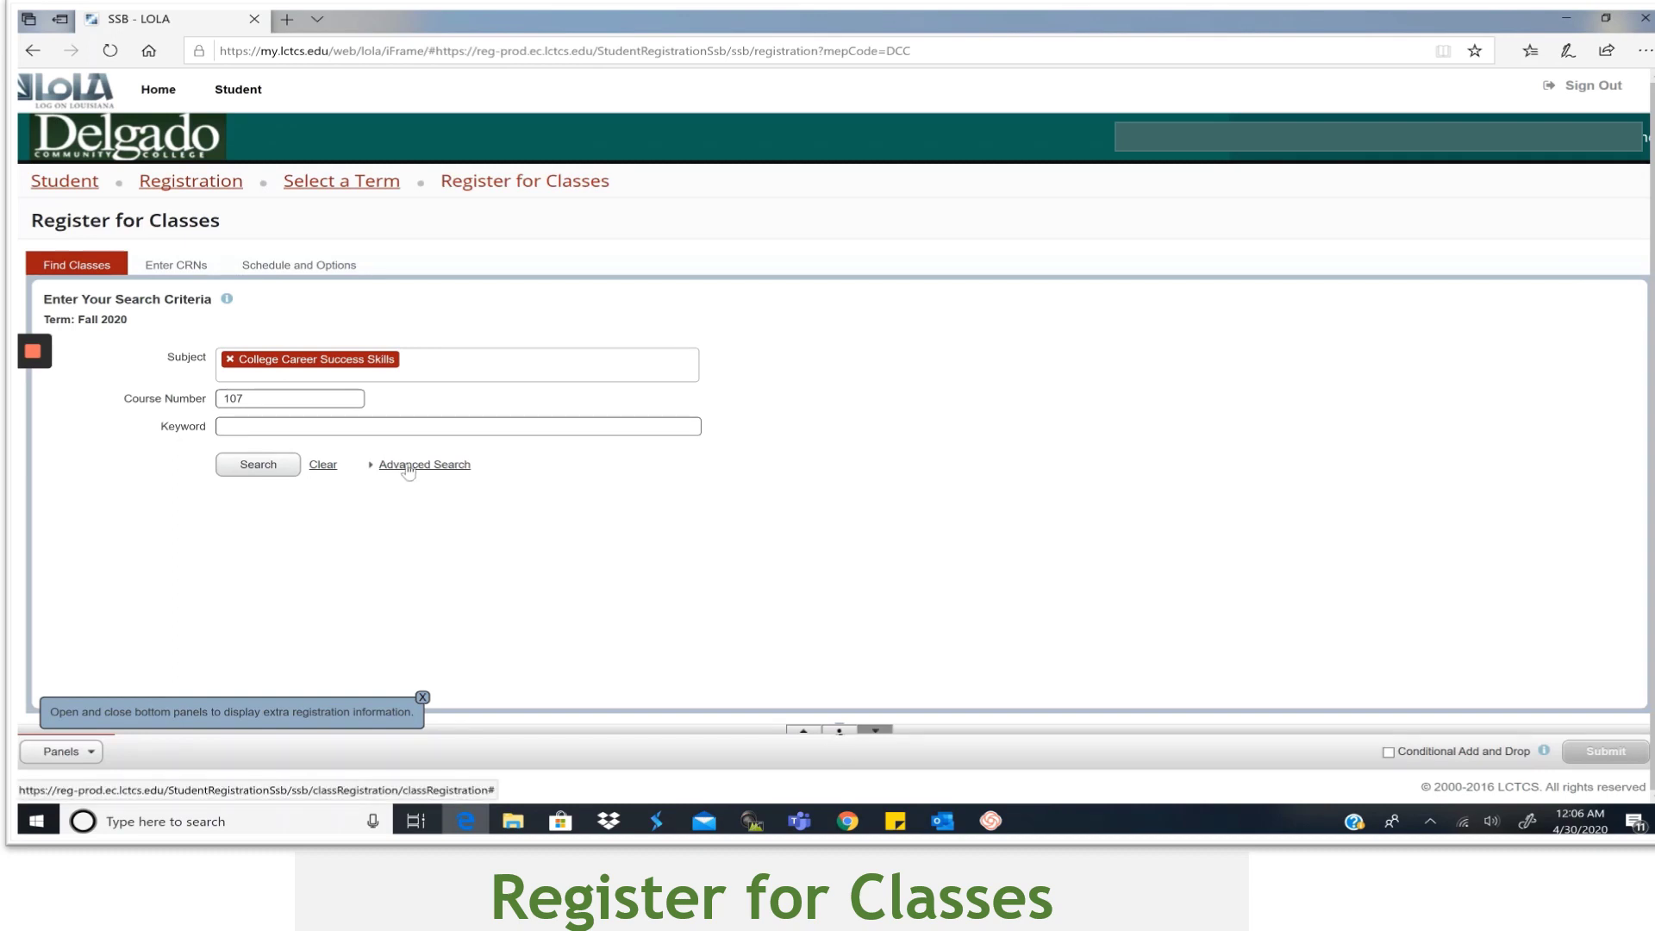
click(409, 467)
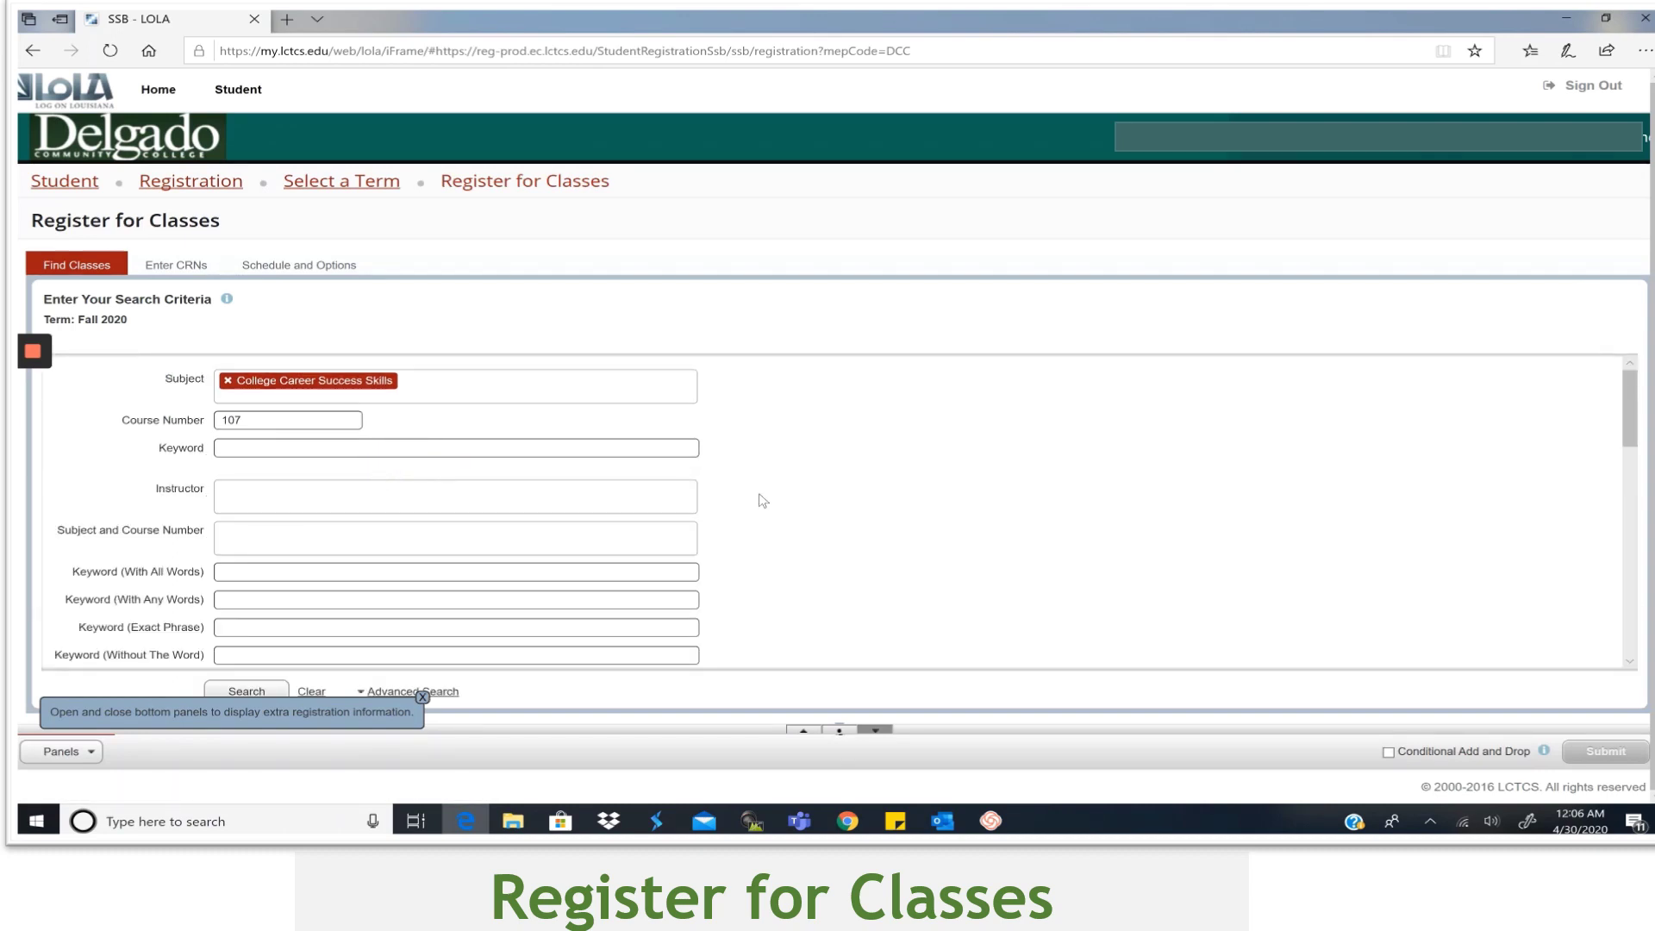
scroll(763, 501, down, 3)
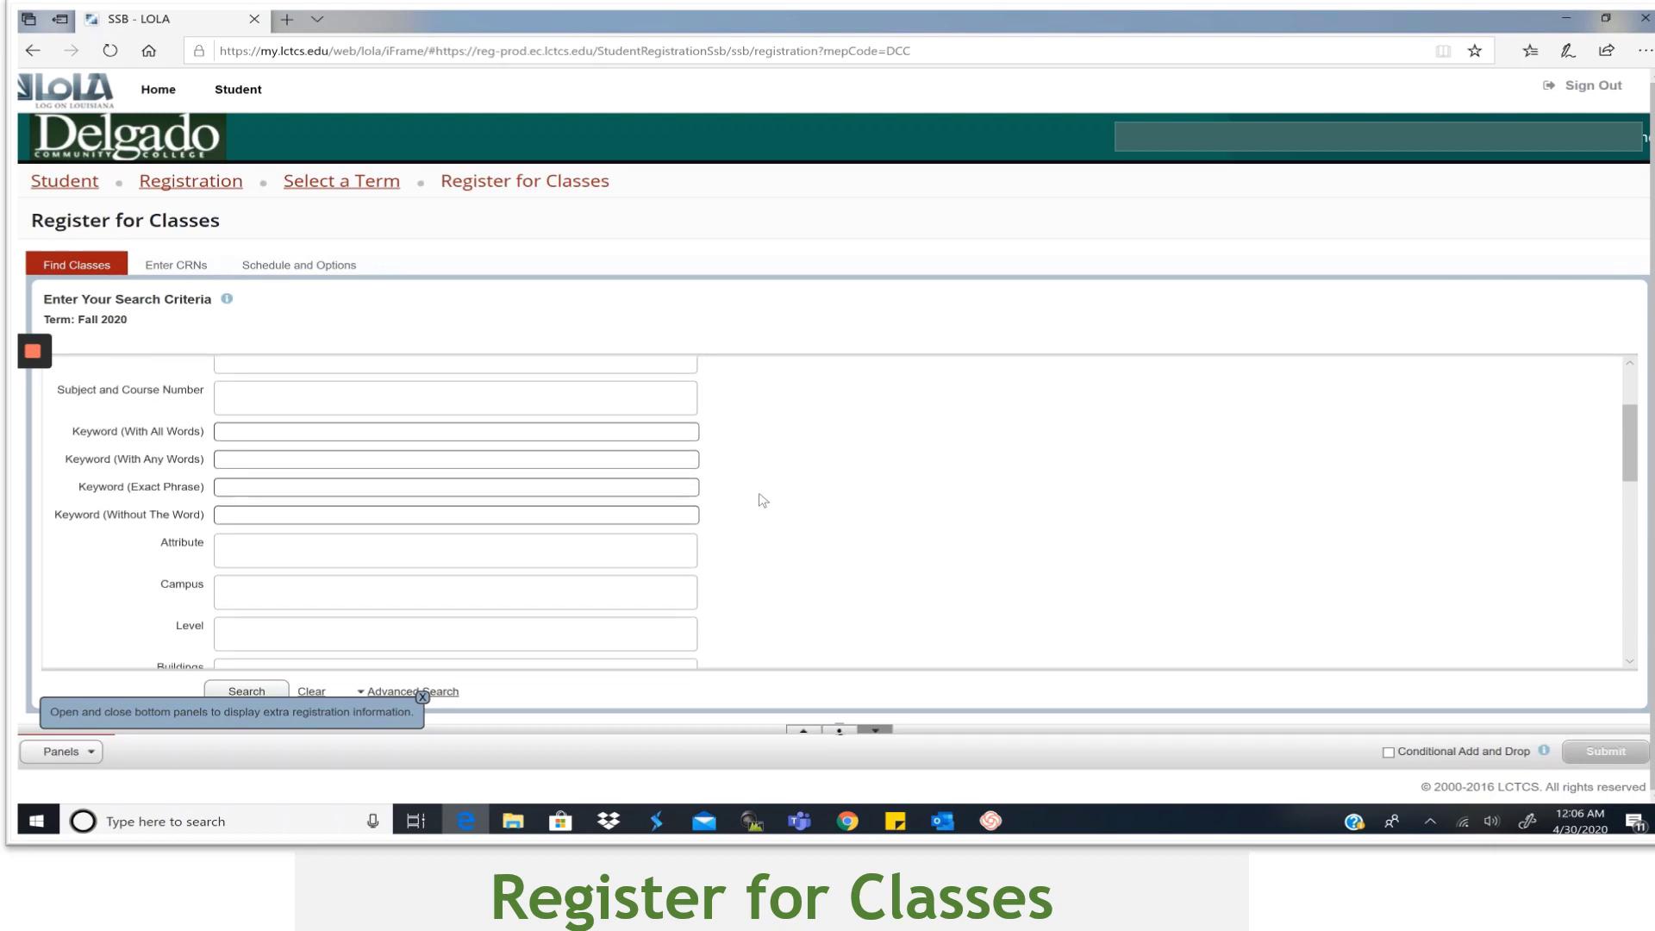
scroll(763, 501, down, 1)
click(302, 543)
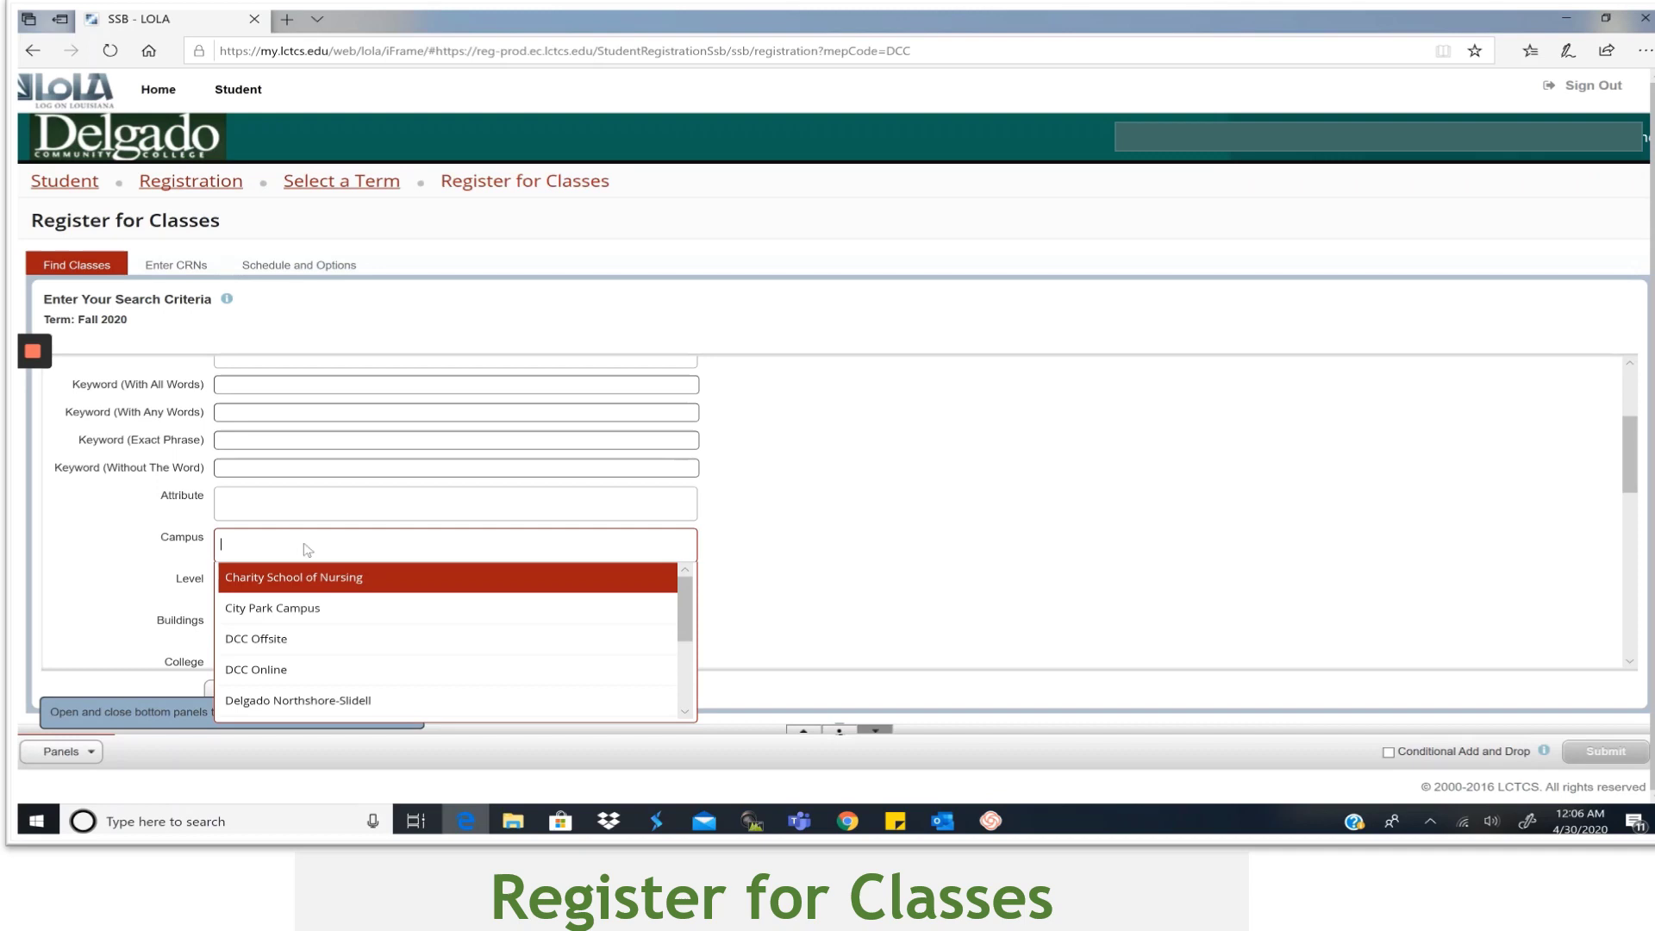
text(west)
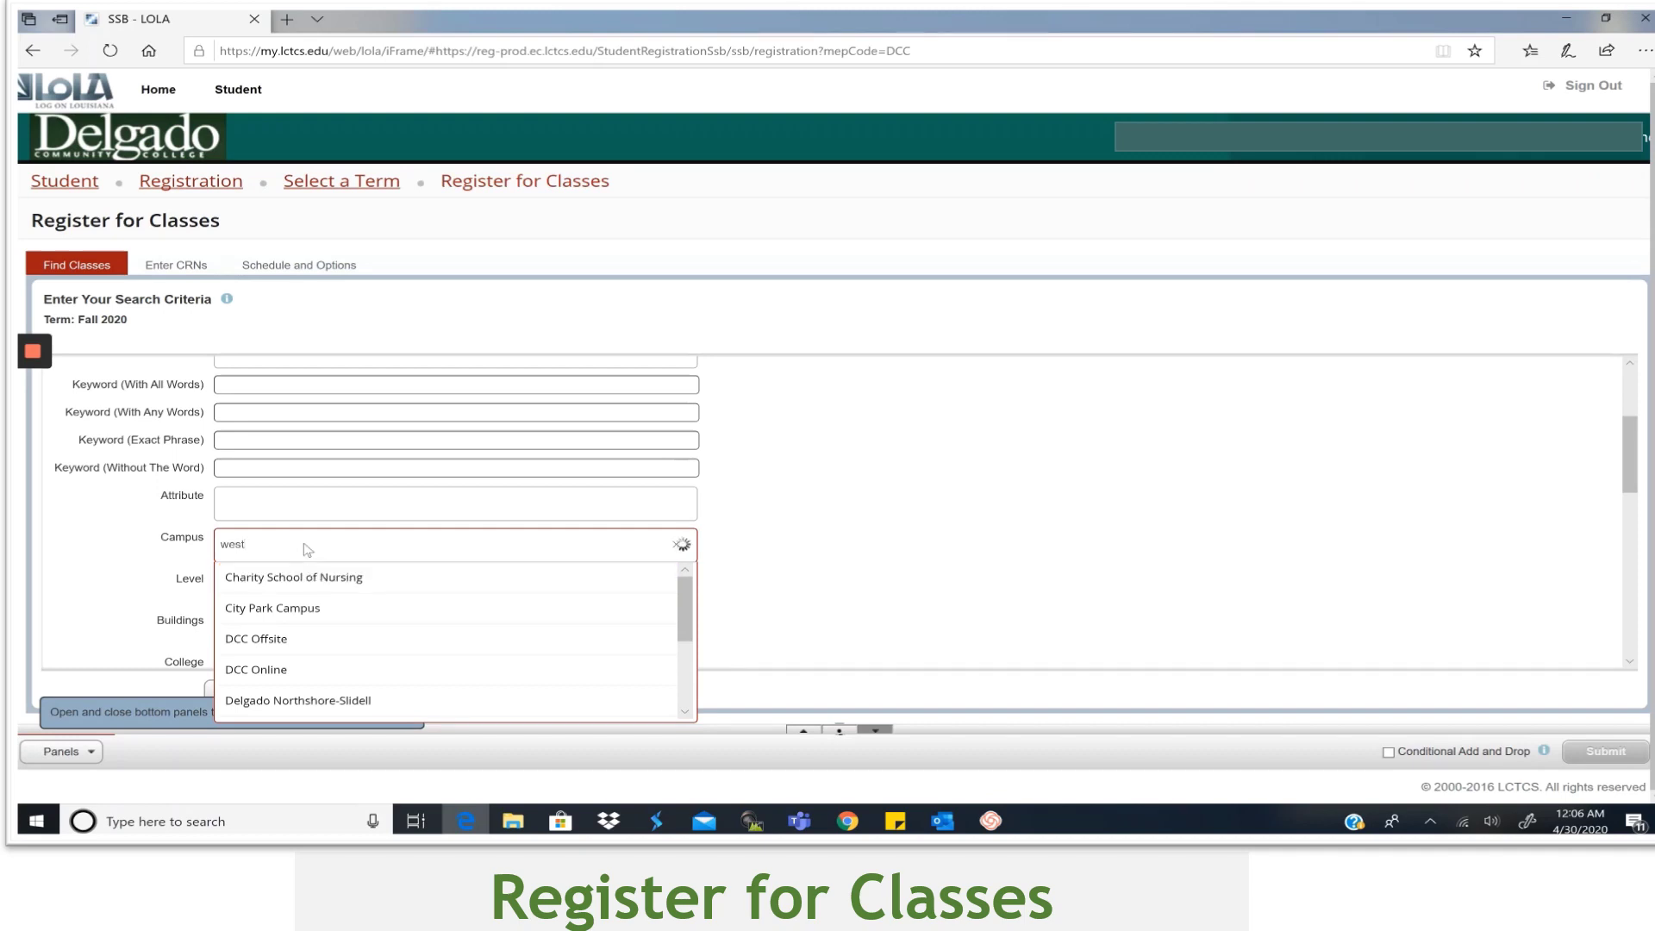
click(320, 572)
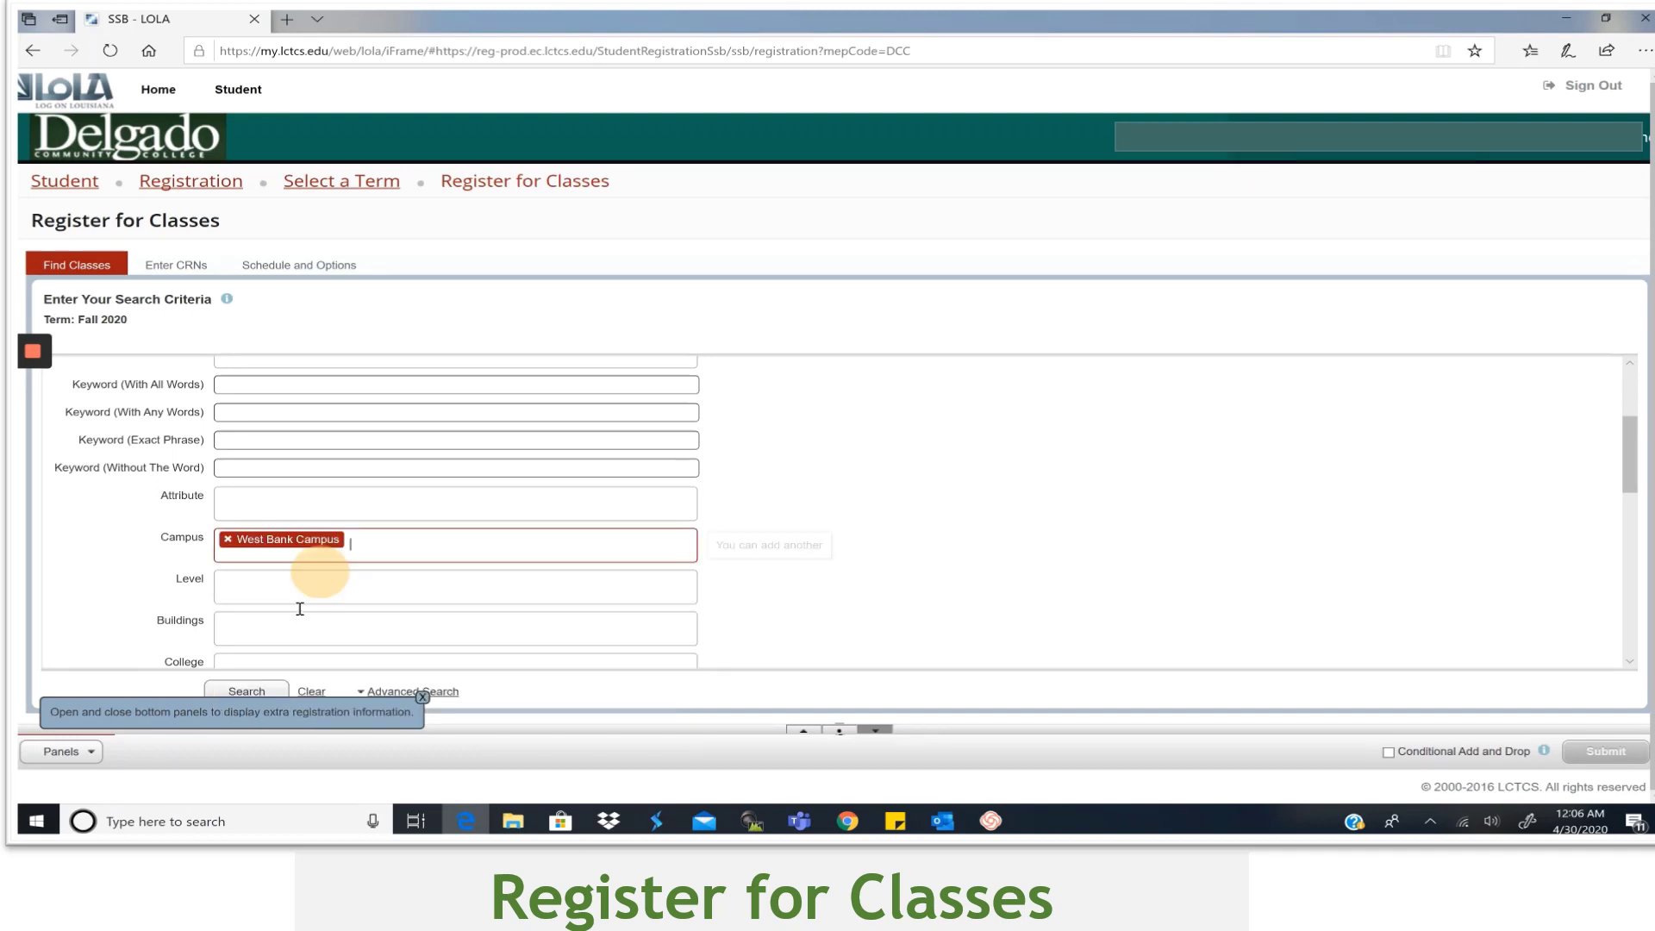
Run the search and add College Success Skills section 201 (CRN 10359) to the schedule.
click(247, 691)
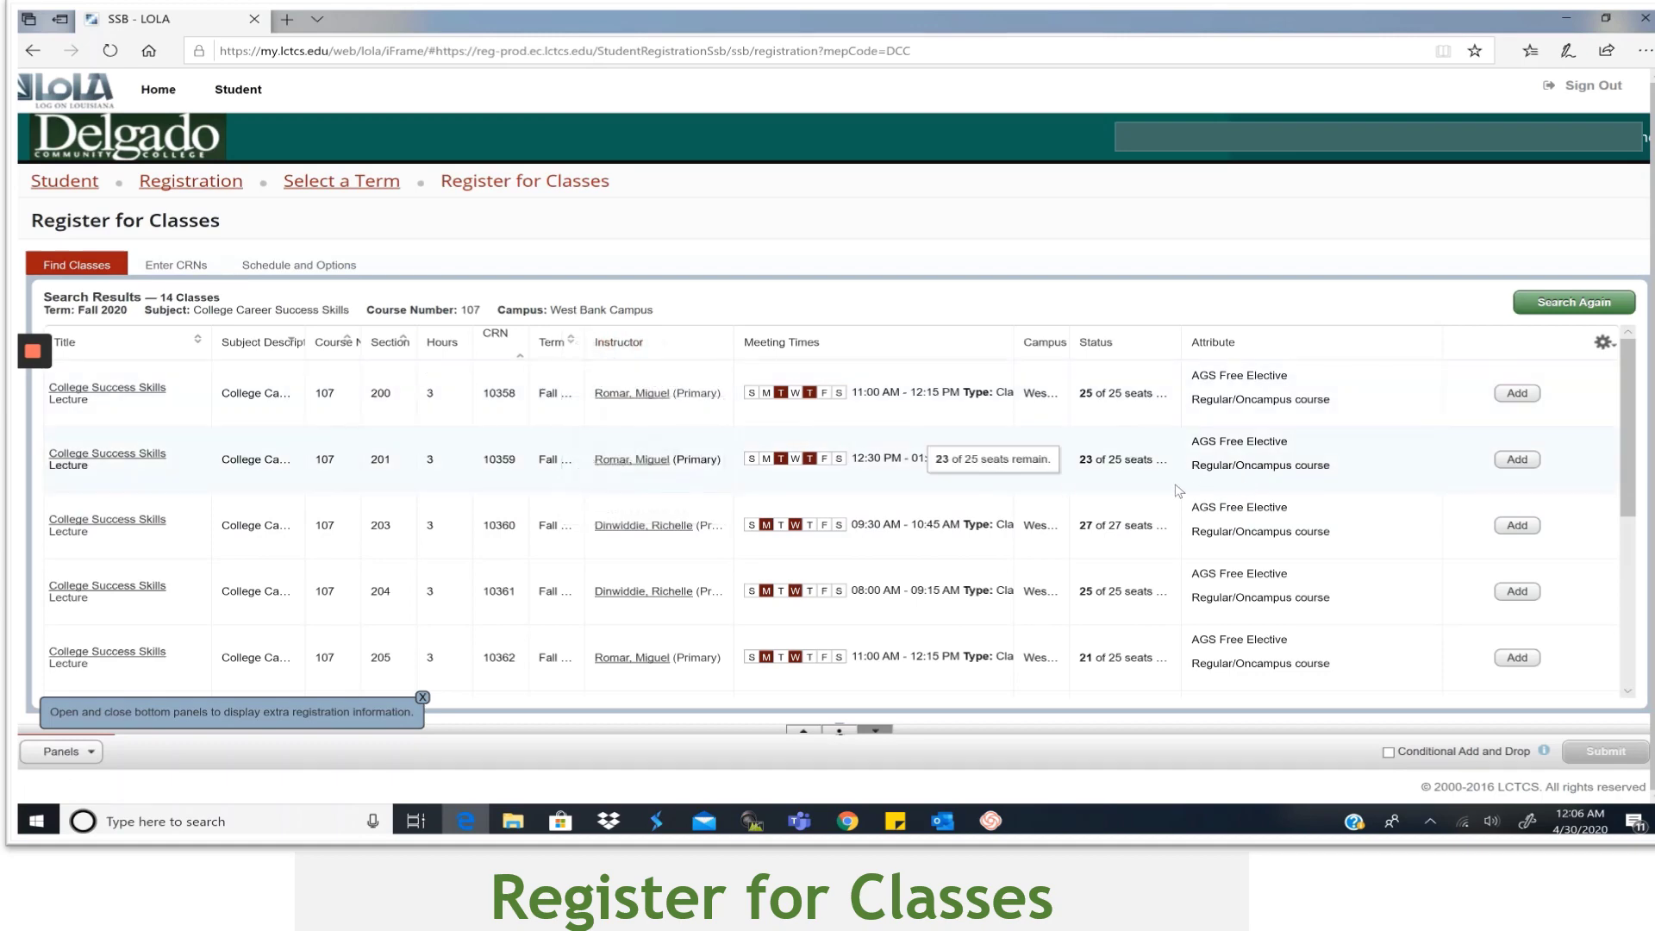
scroll(1180, 491, down, 2)
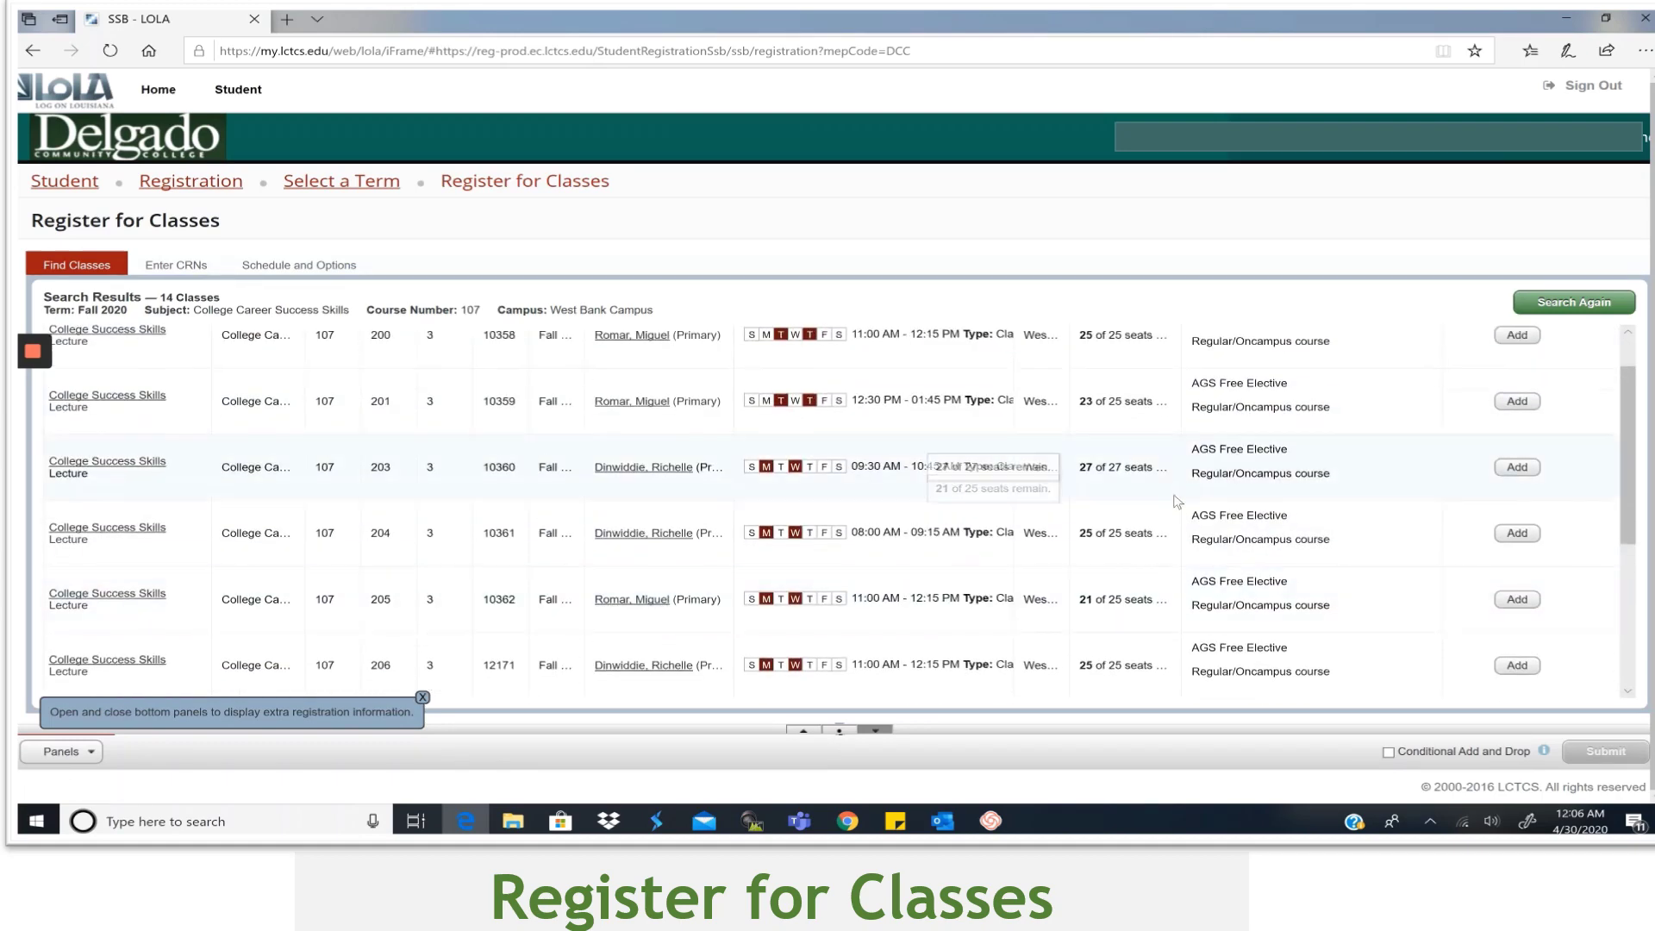
click(1526, 403)
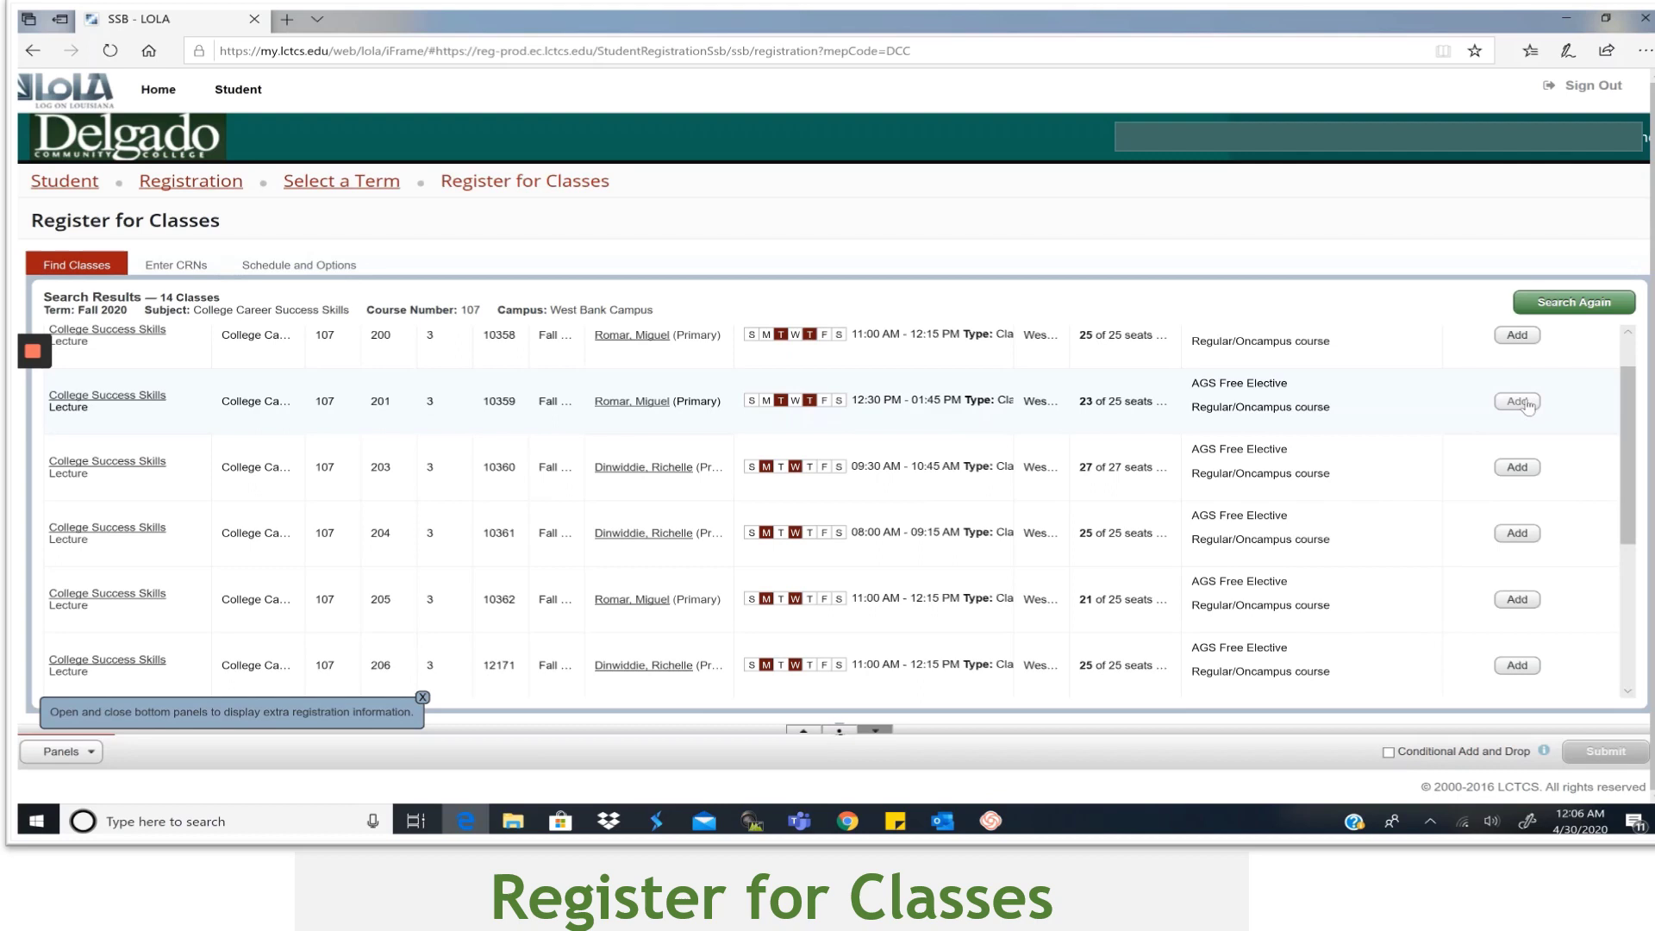
click(1519, 403)
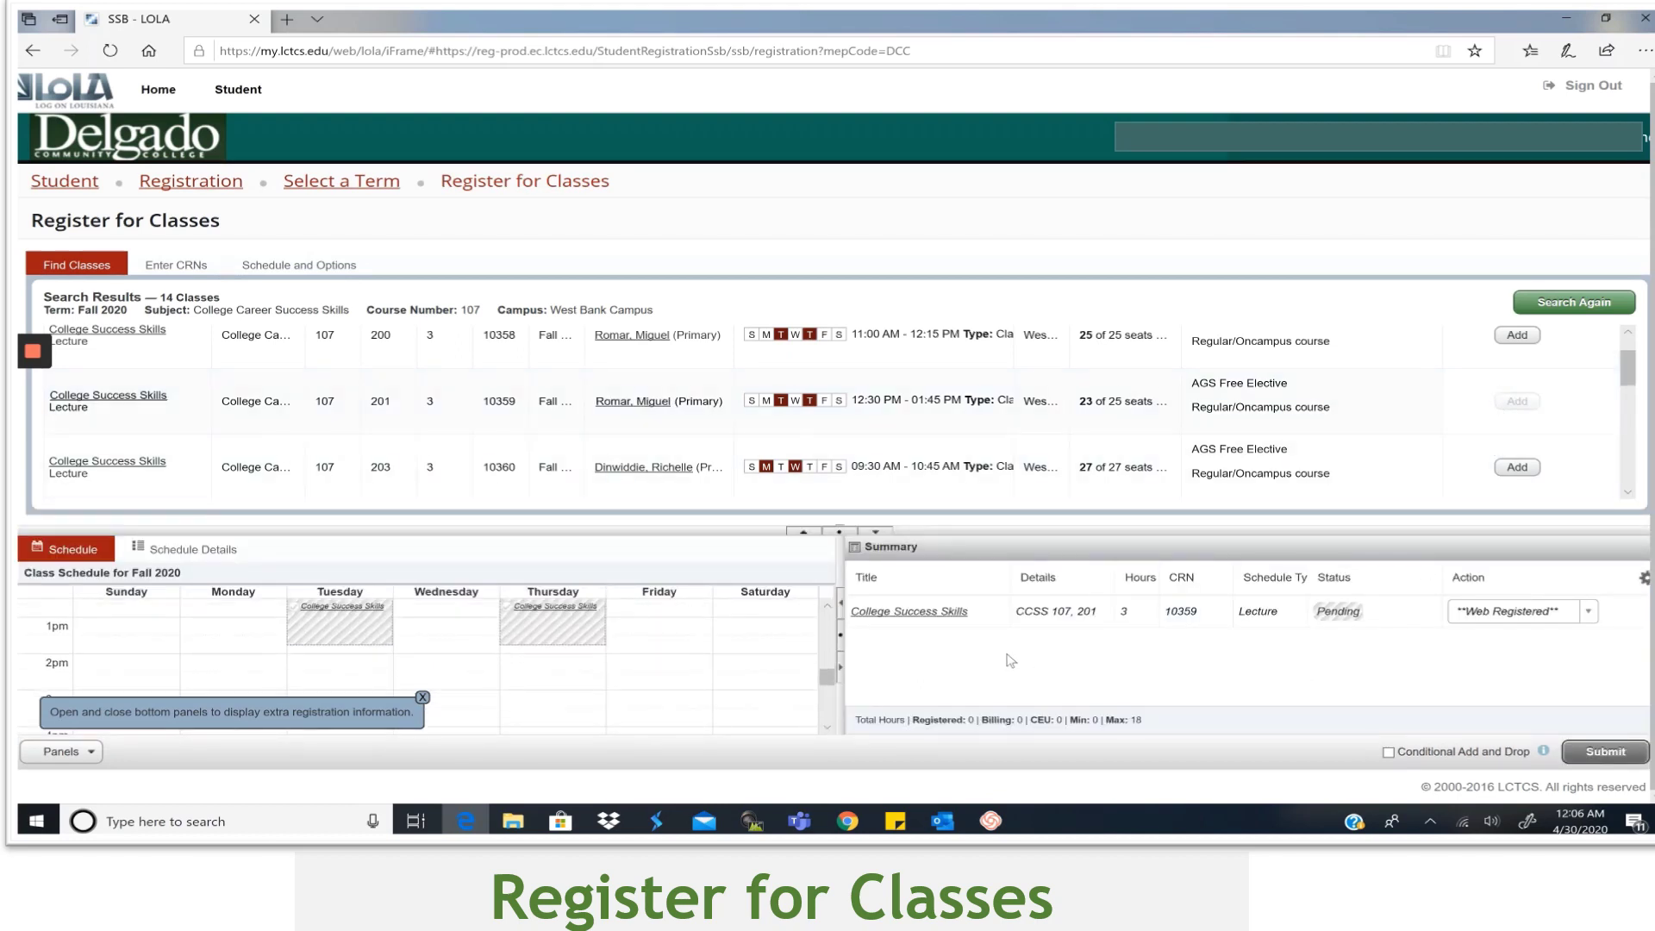
click(1005, 653)
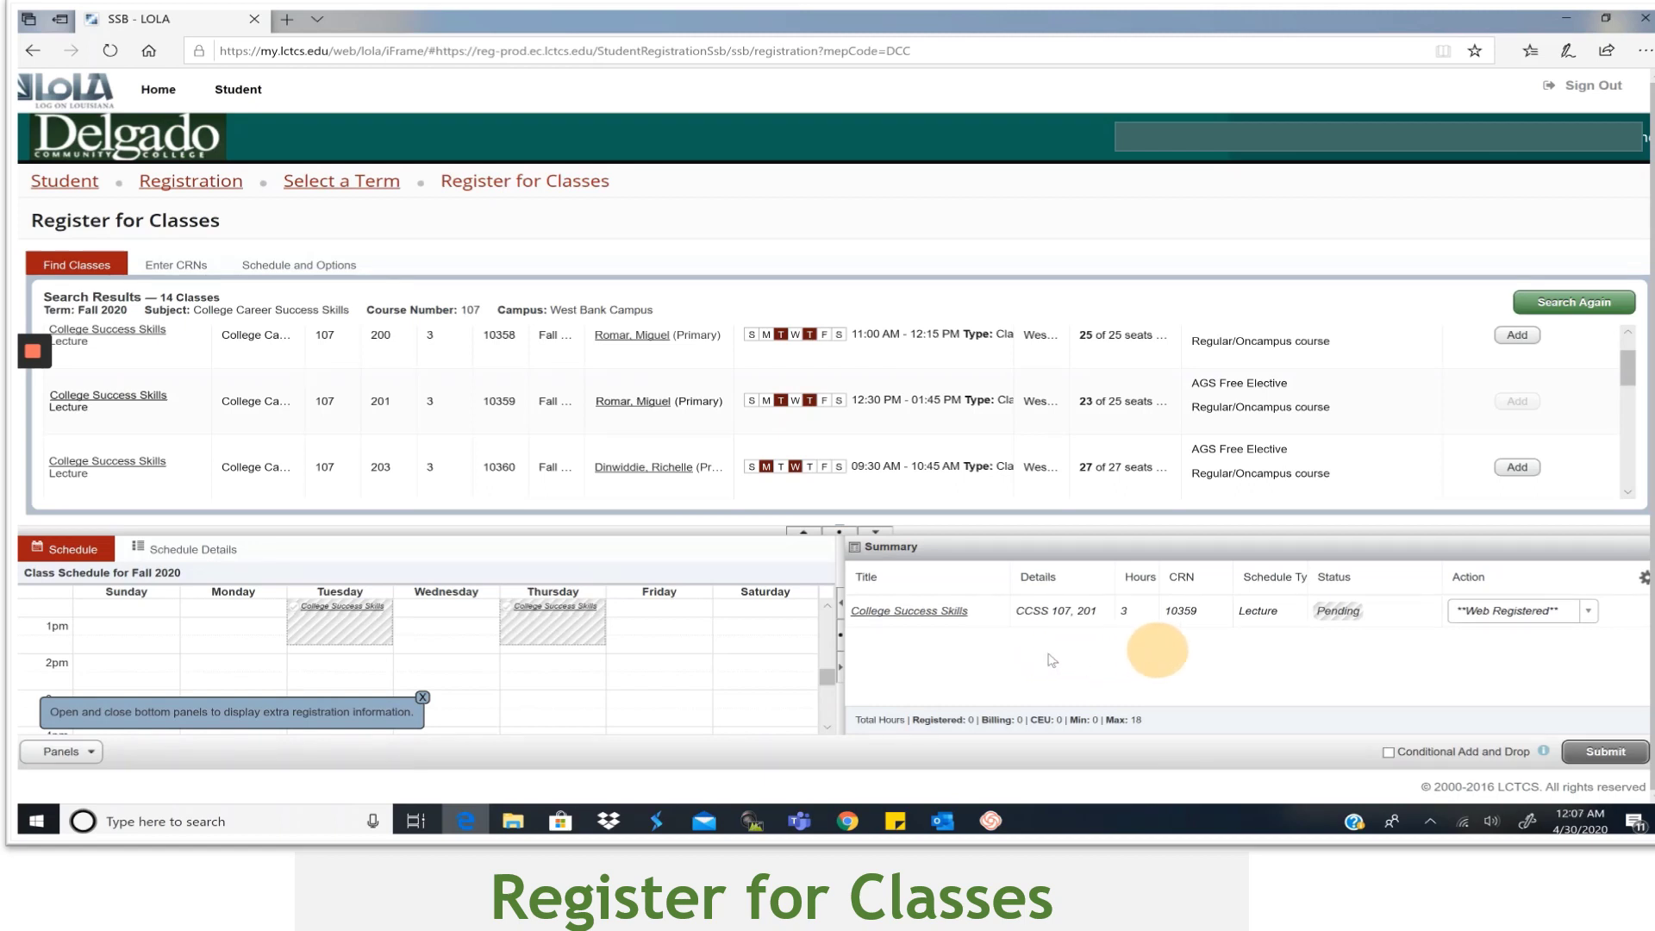
Change the search subject to Psychology with course number 127 and search again.
click(1590, 303)
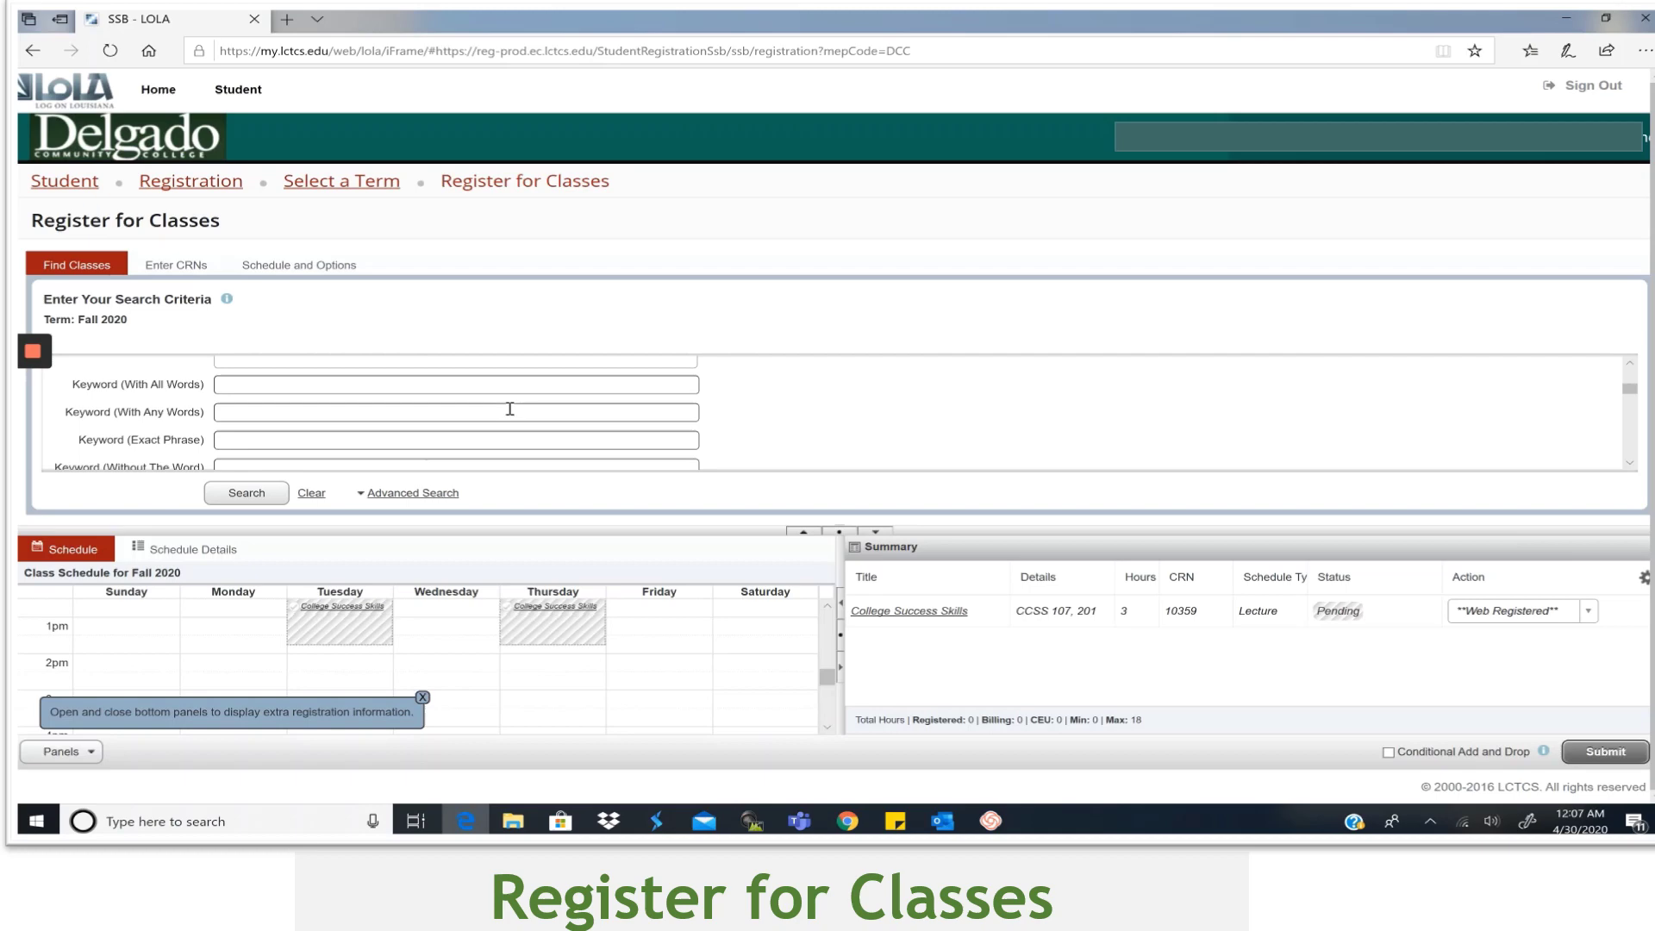
scroll(509, 408, up, 5)
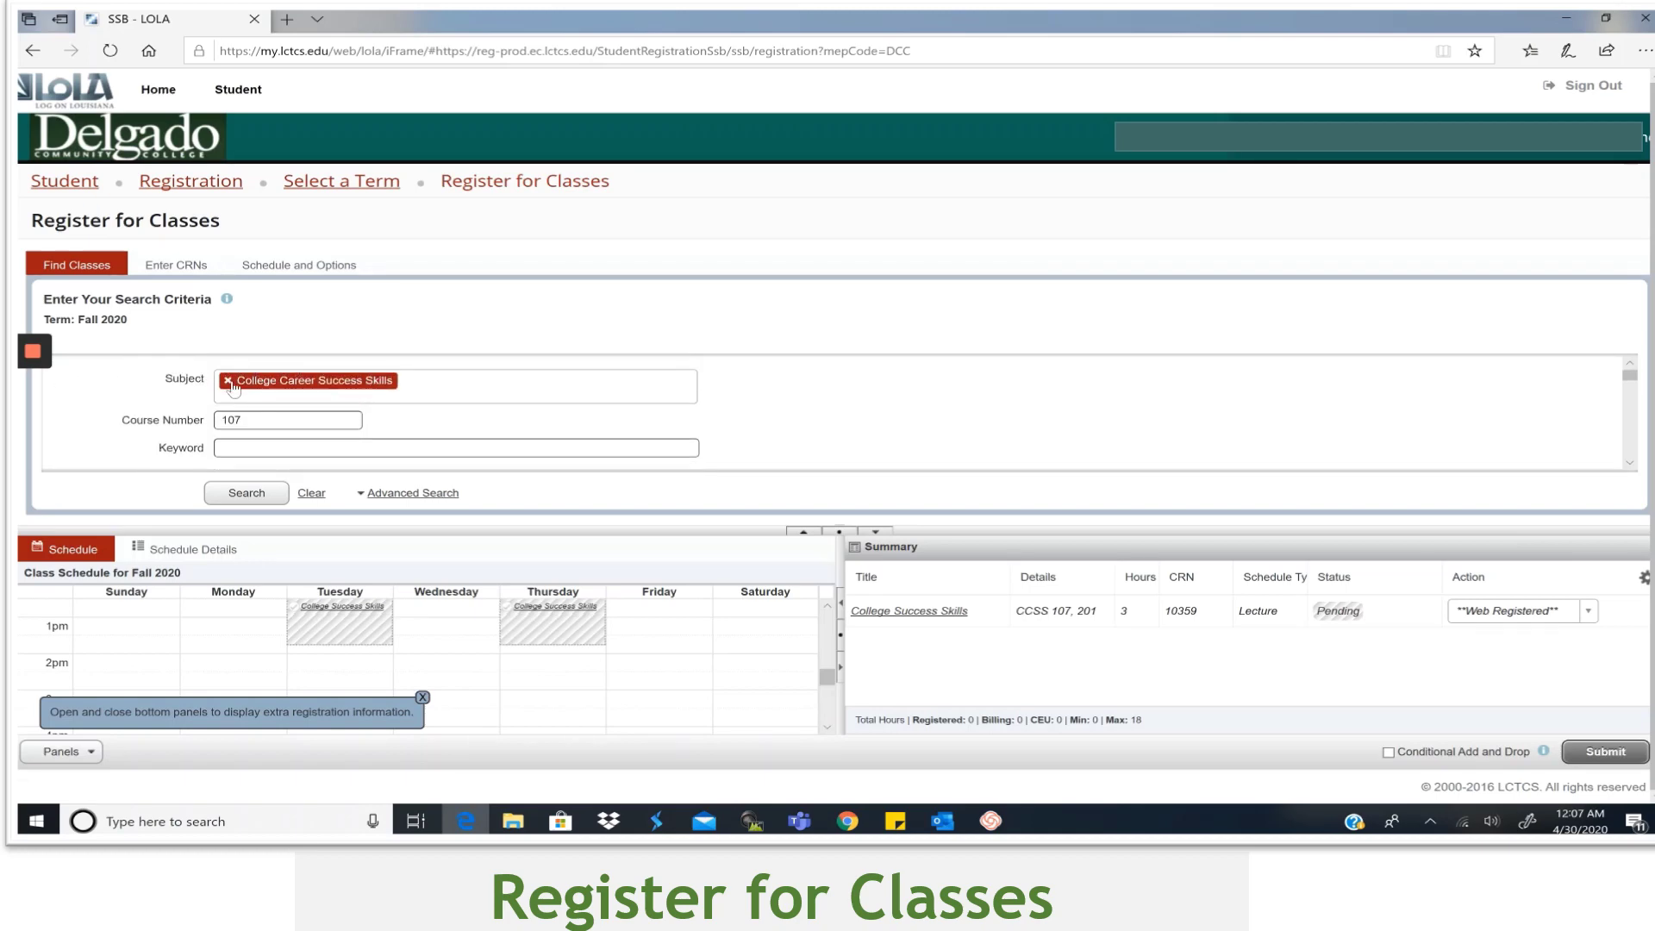
click(230, 381)
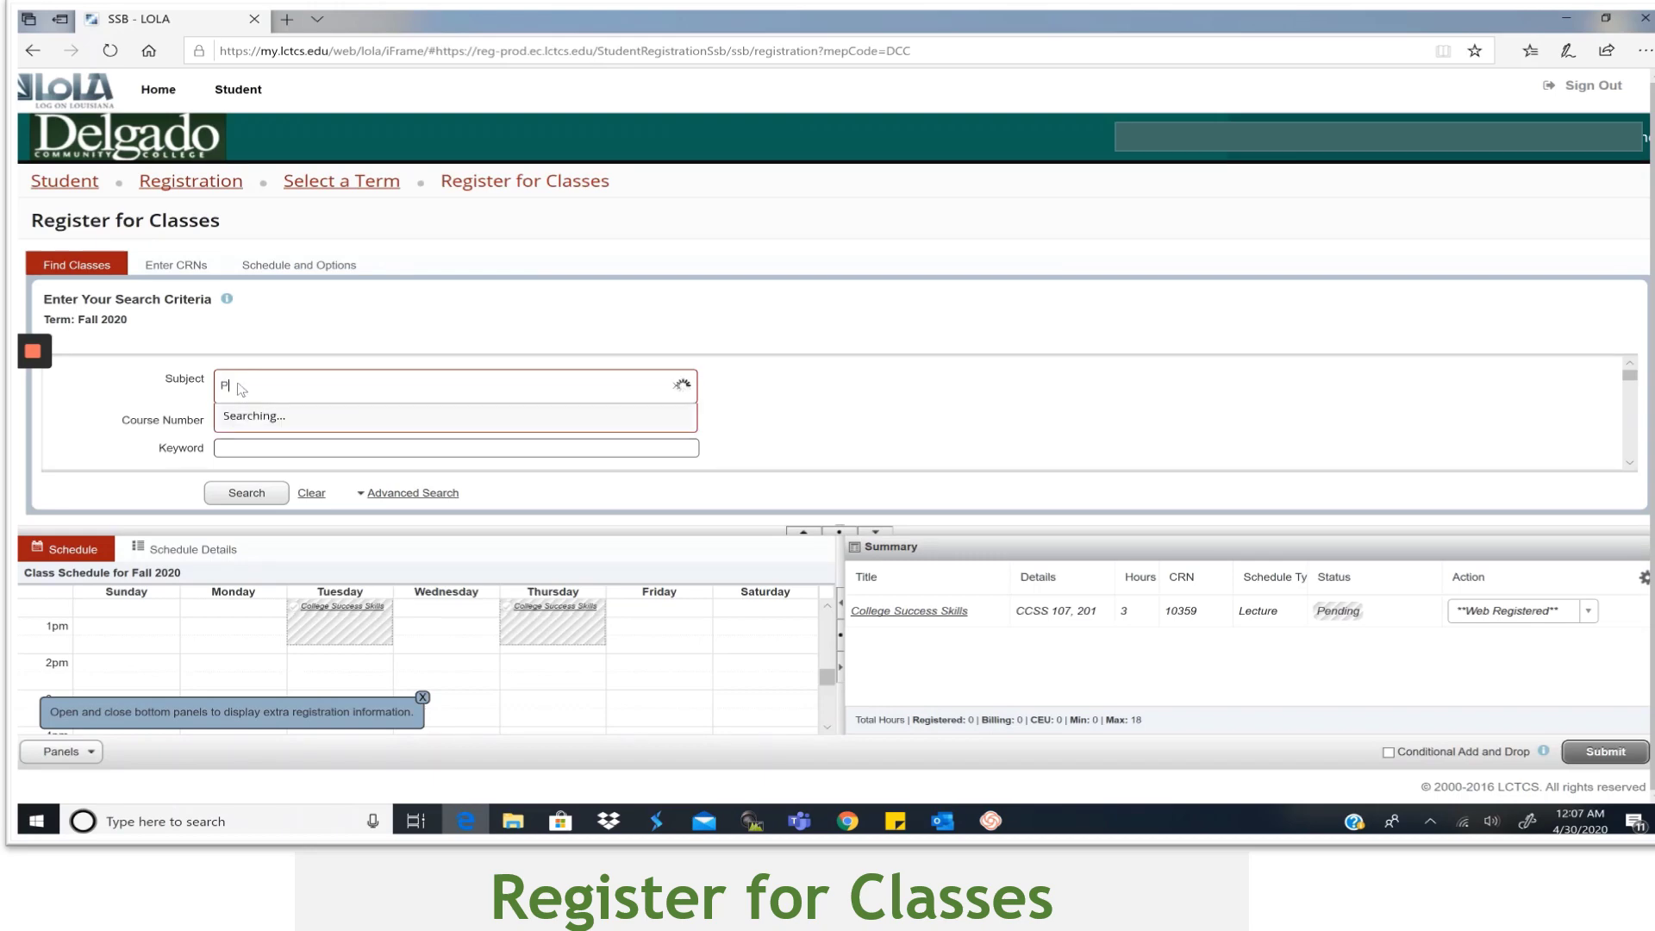
text(s)
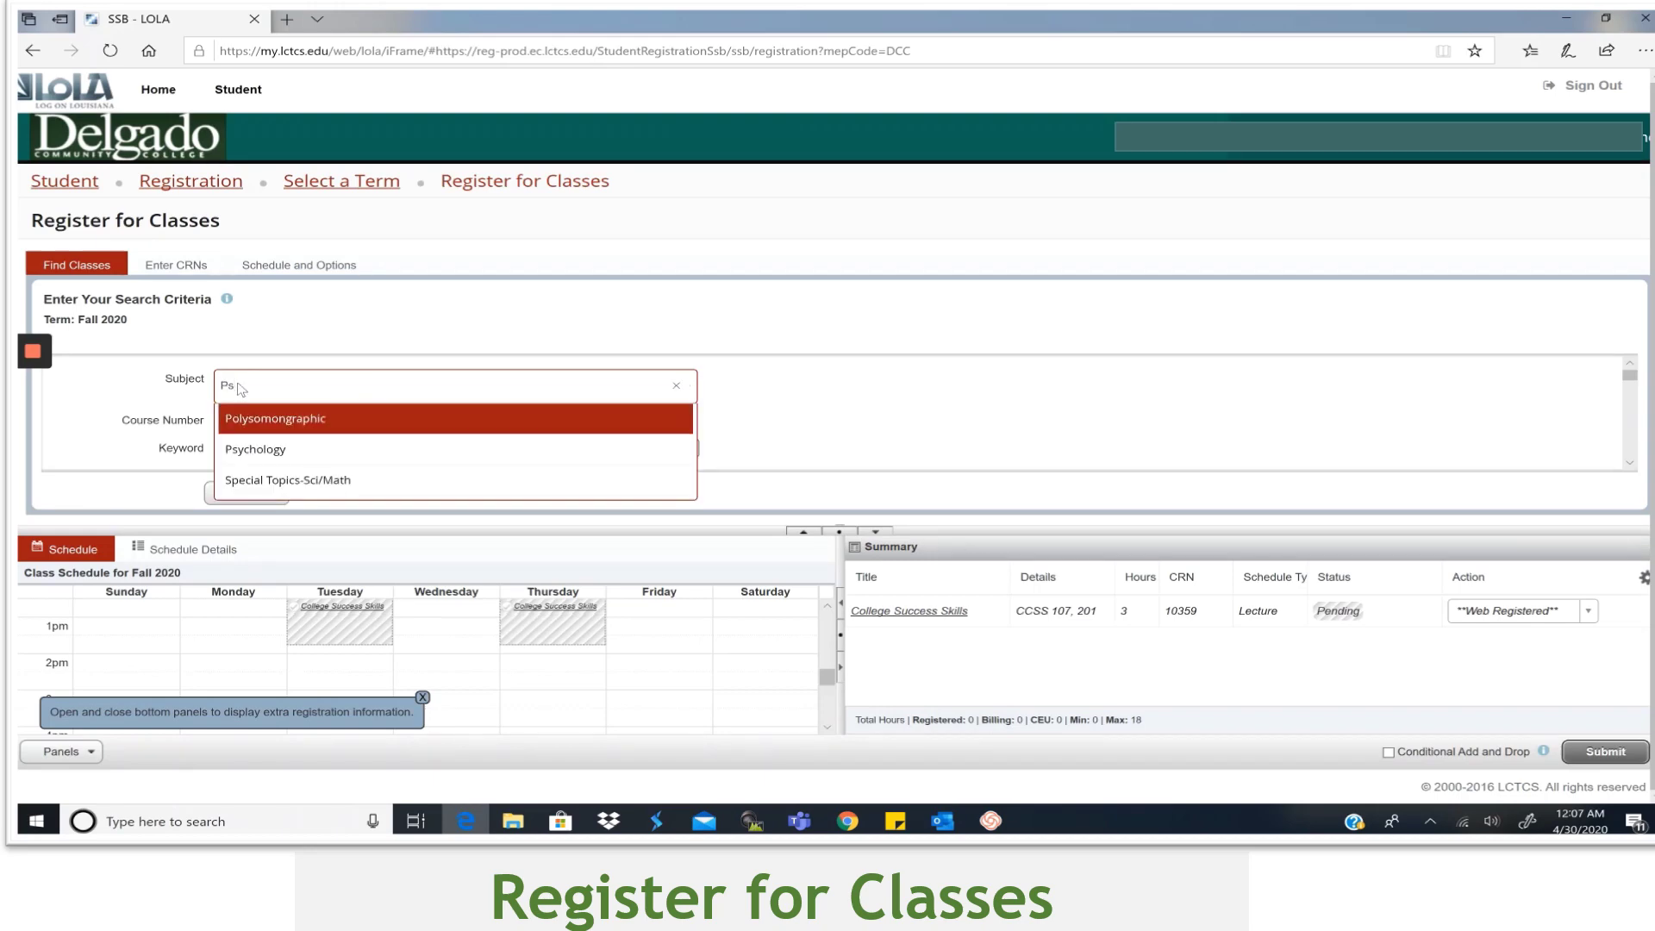
text(y)
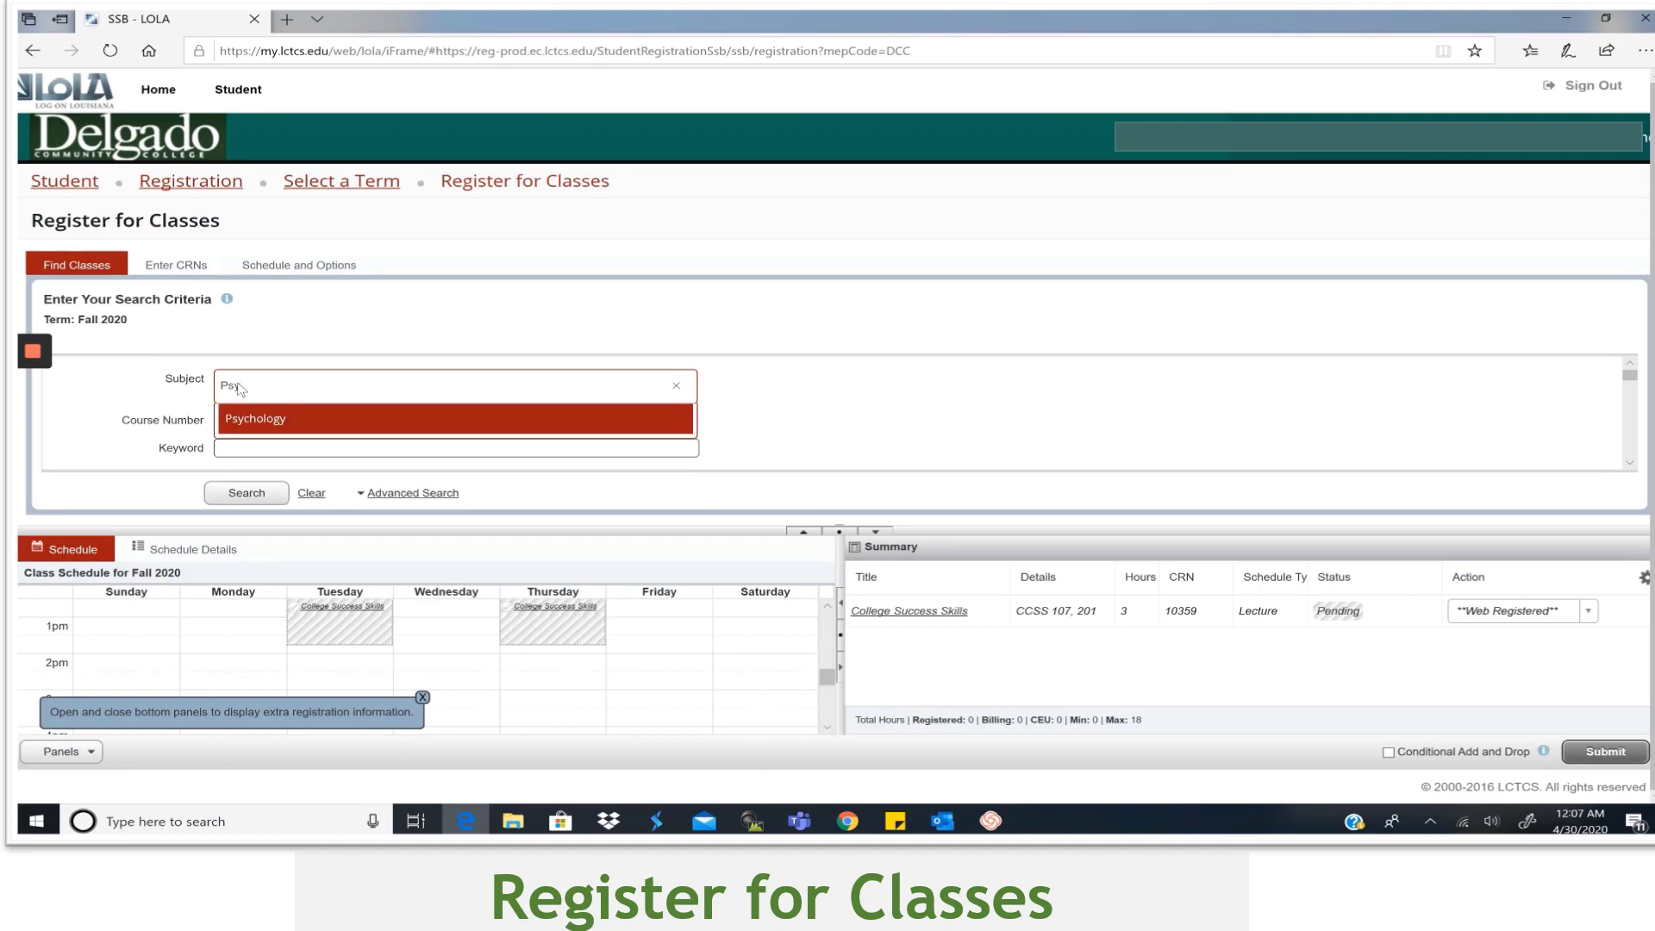
click(256, 418)
click(247, 420)
text(107)
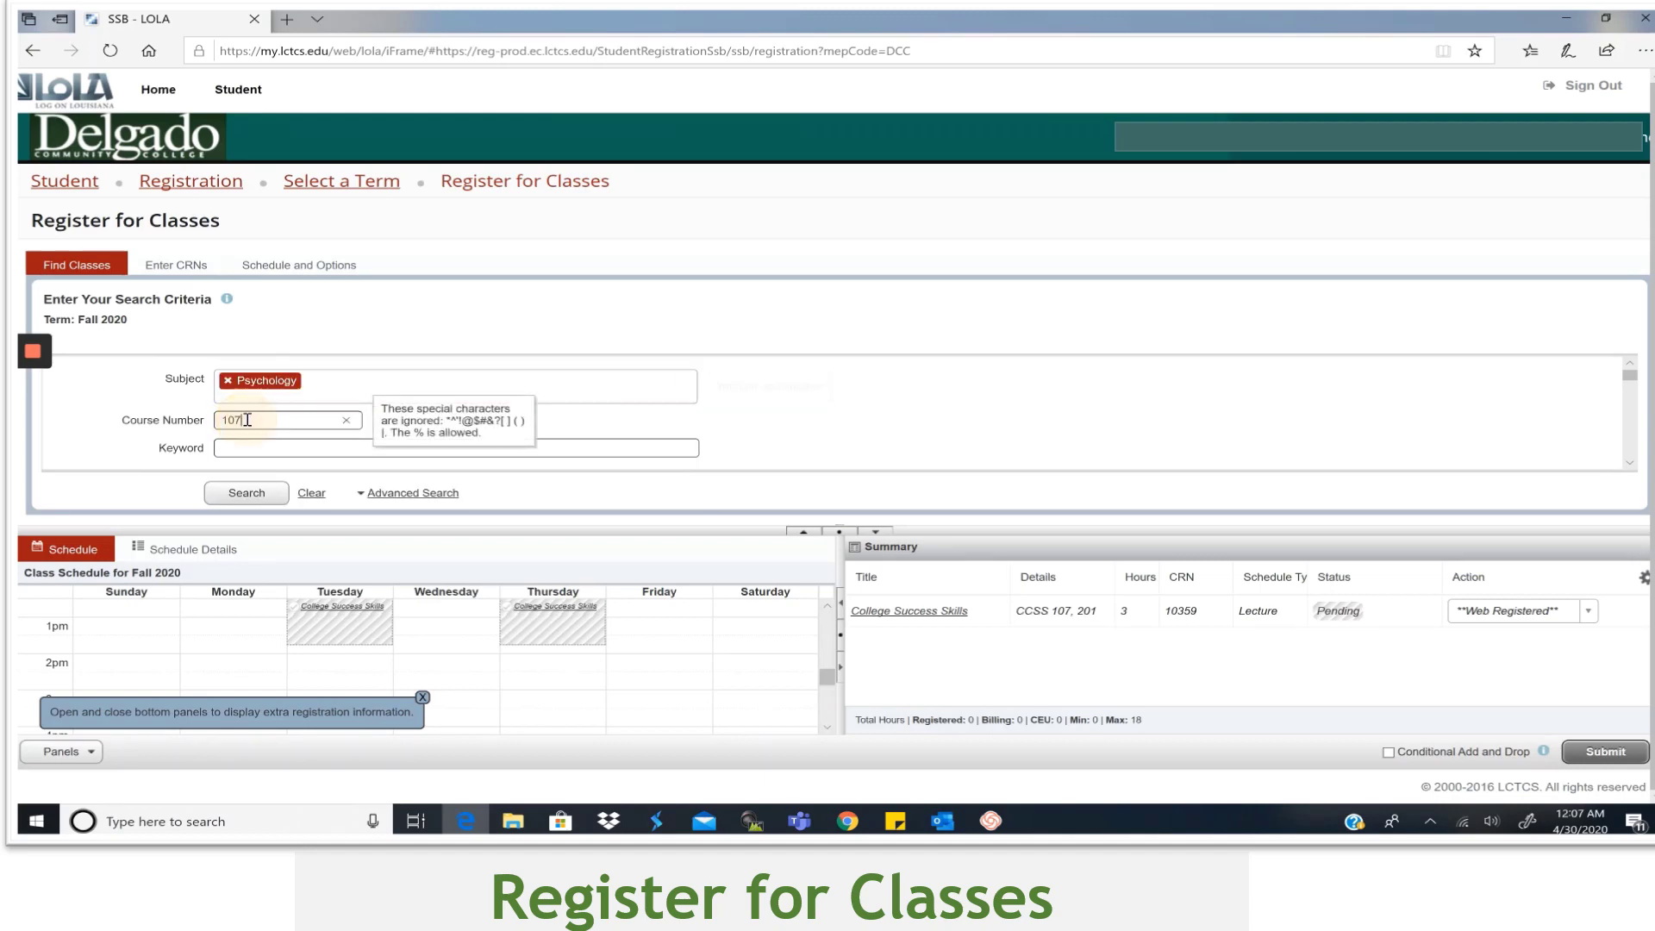
key(BackSpace)
key(BackSpace)
key(BackSpace)
text(127)
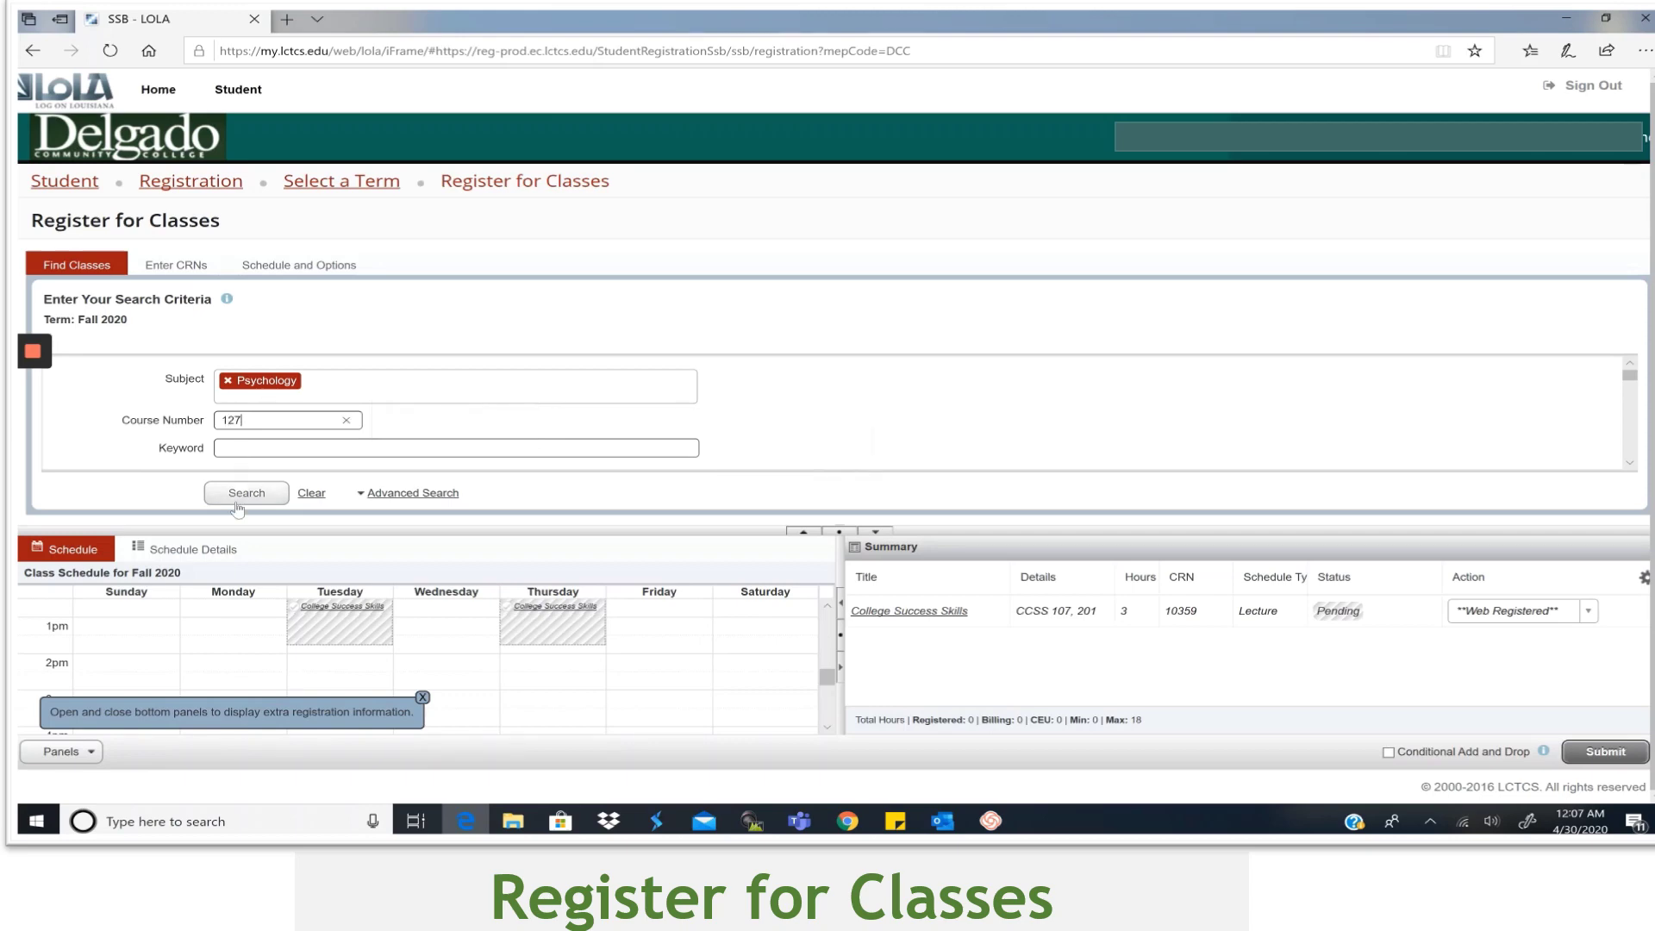
click(237, 502)
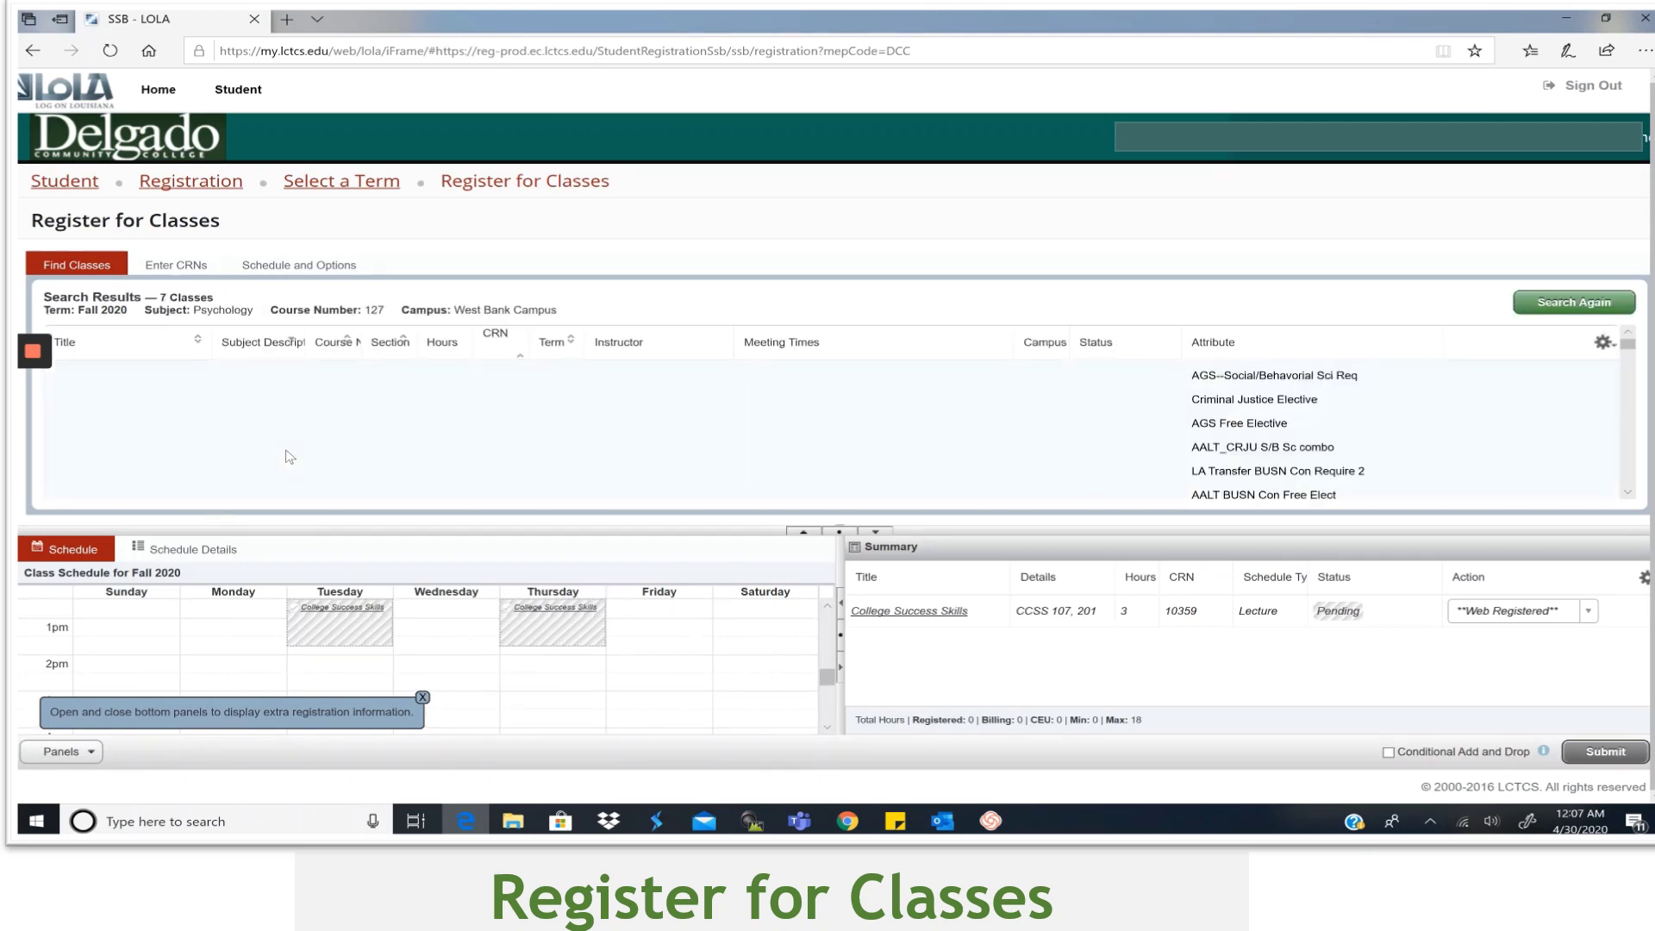
Add Introduction to Psychology section 202 (CRN 10587), Monday/Wednesday 2:00 PM, to the schedule.
scroll(422, 452, down, 3)
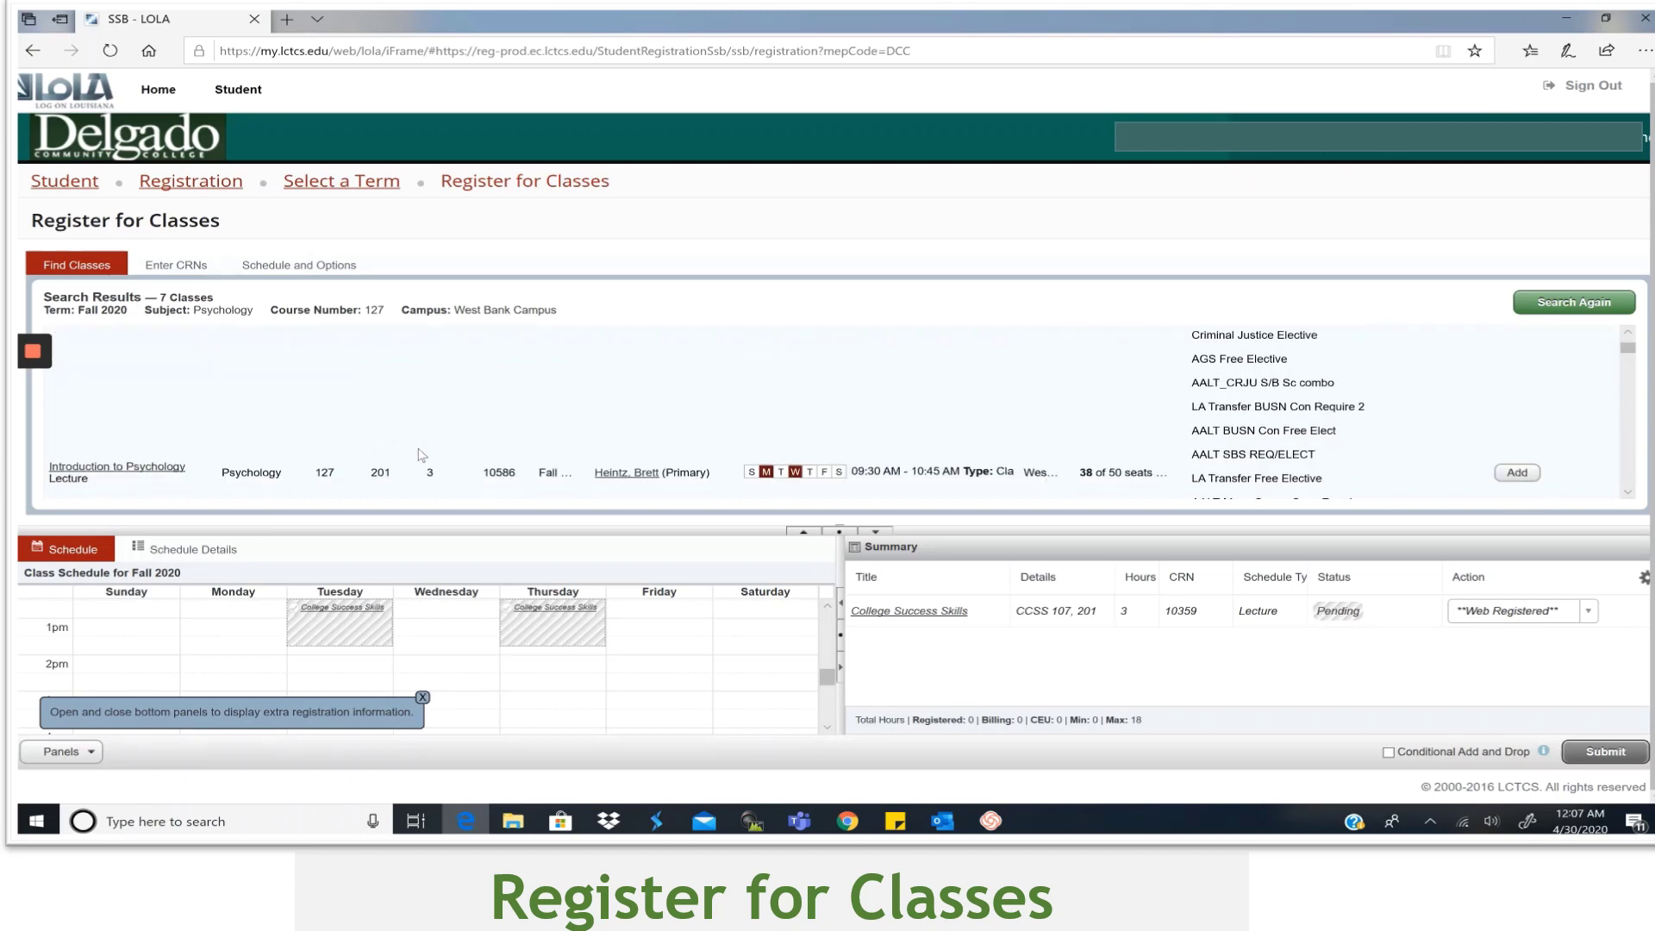
scroll(431, 452, down, 5)
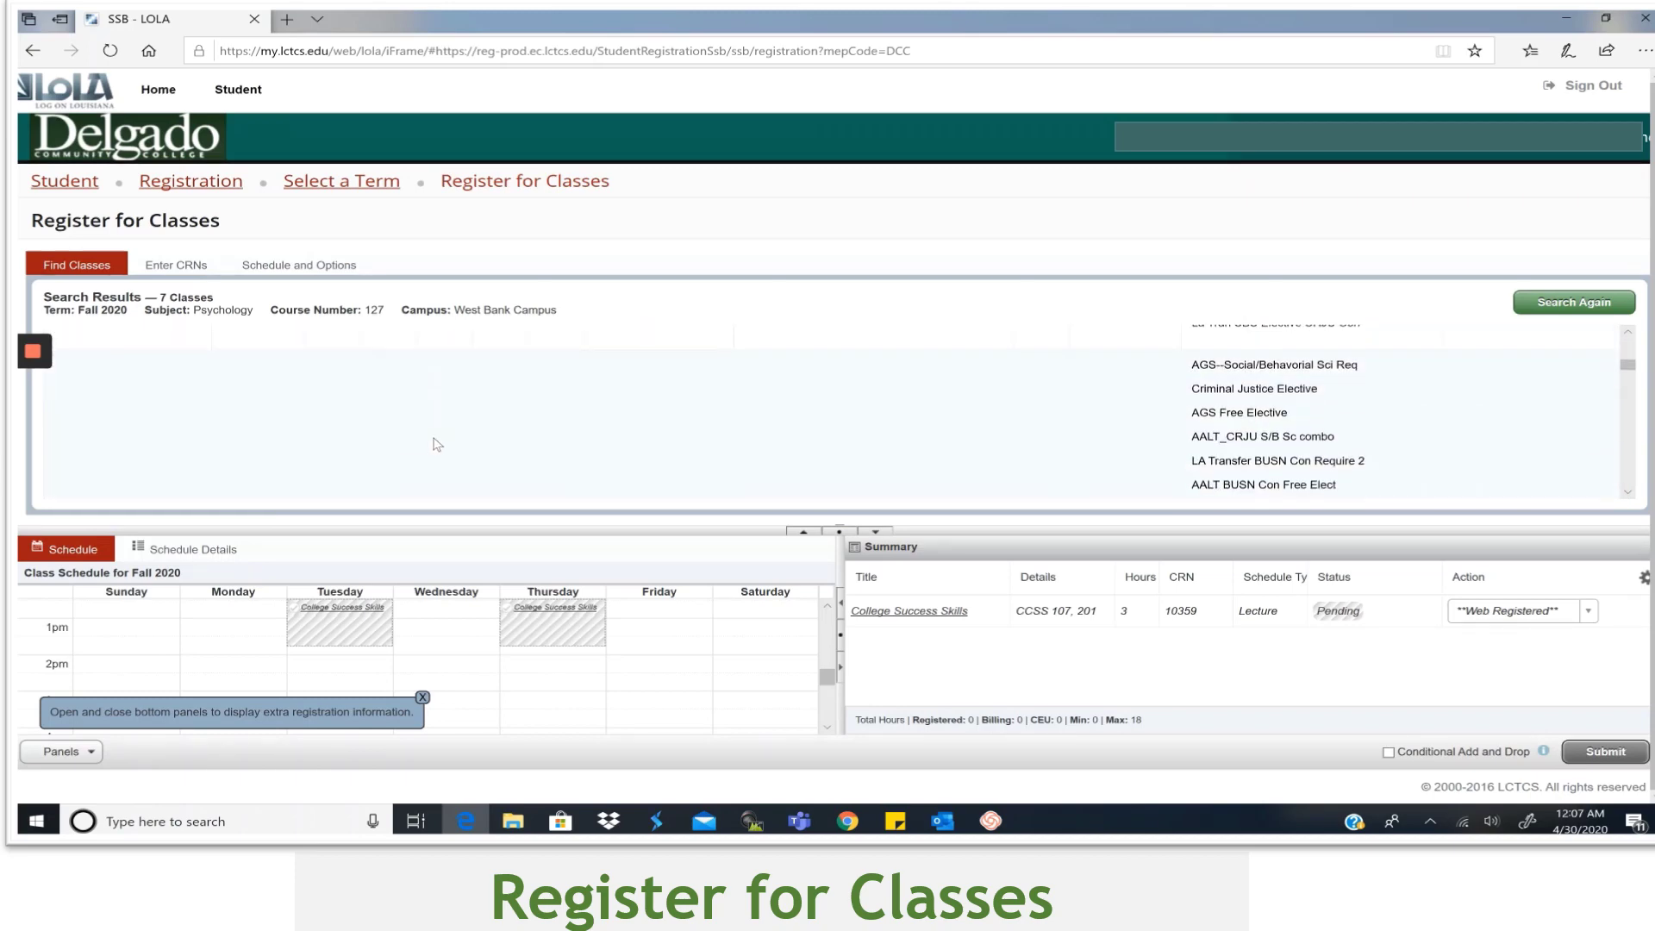
scroll(443, 433, down, 1)
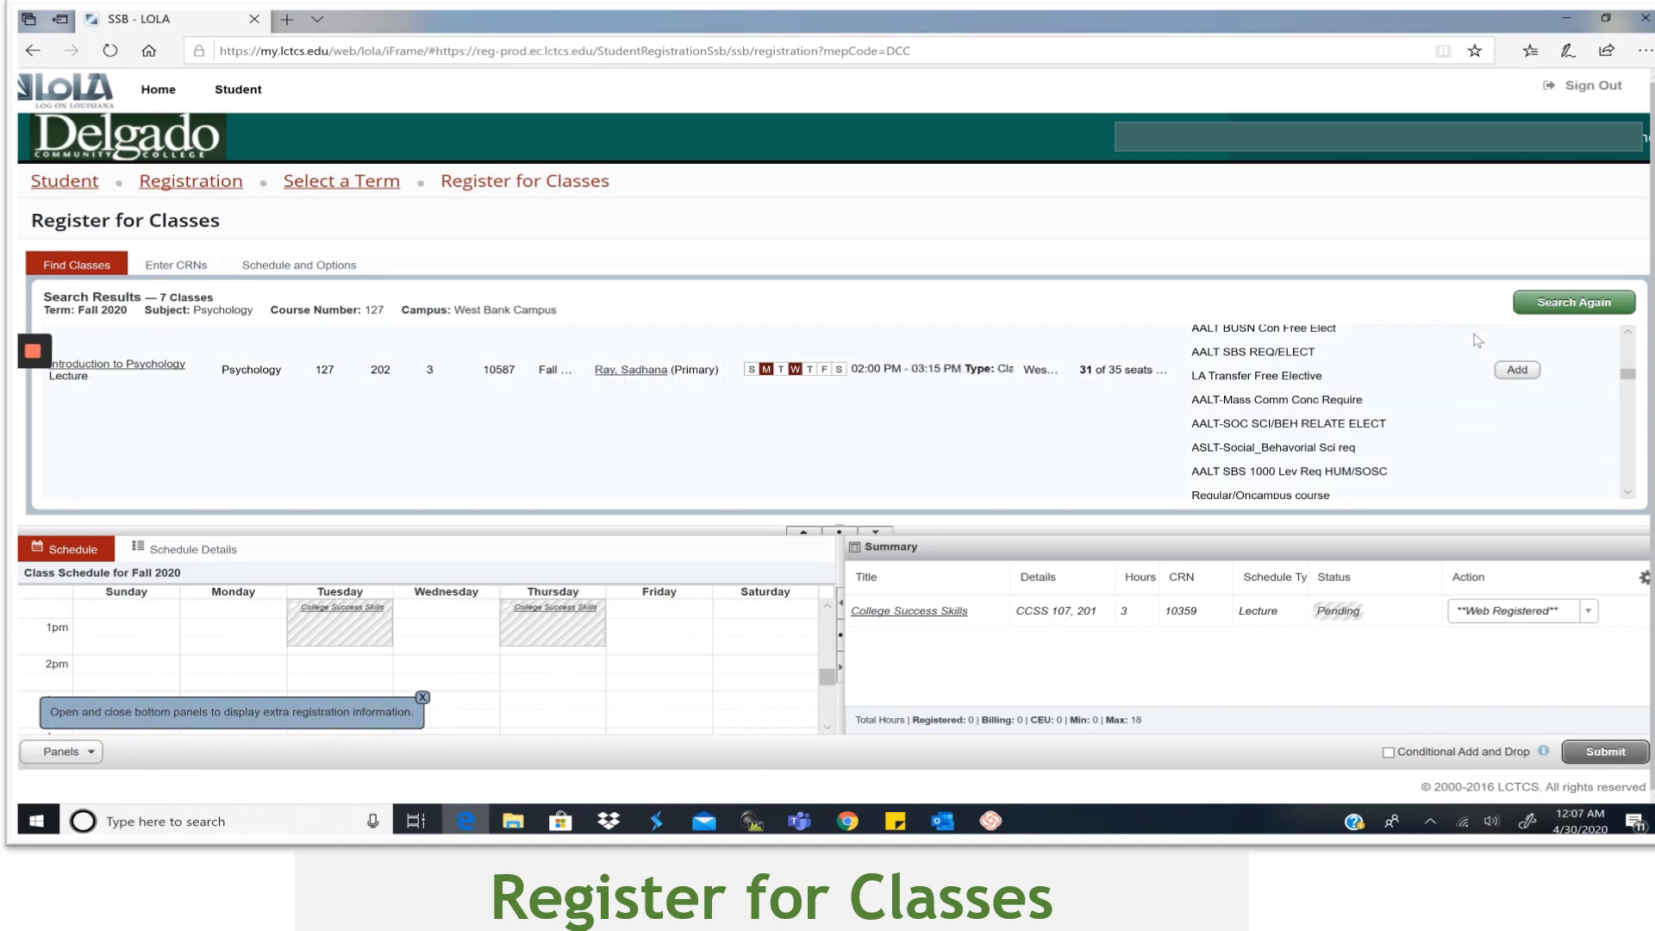
click(1524, 378)
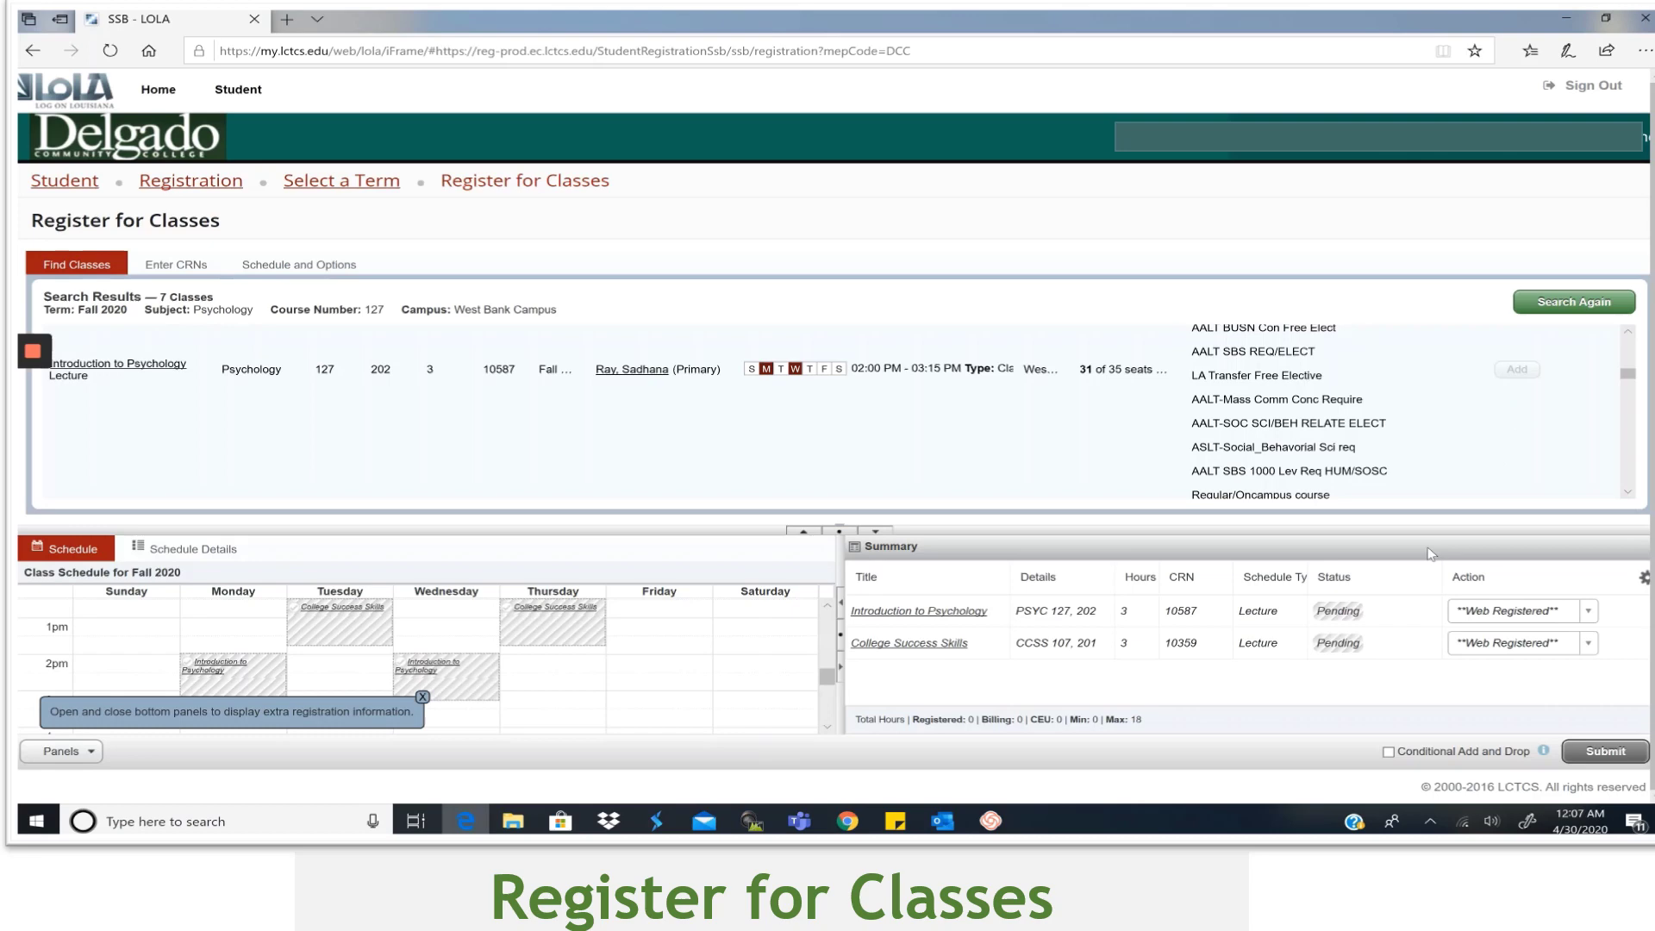
click(946, 686)
click(1017, 682)
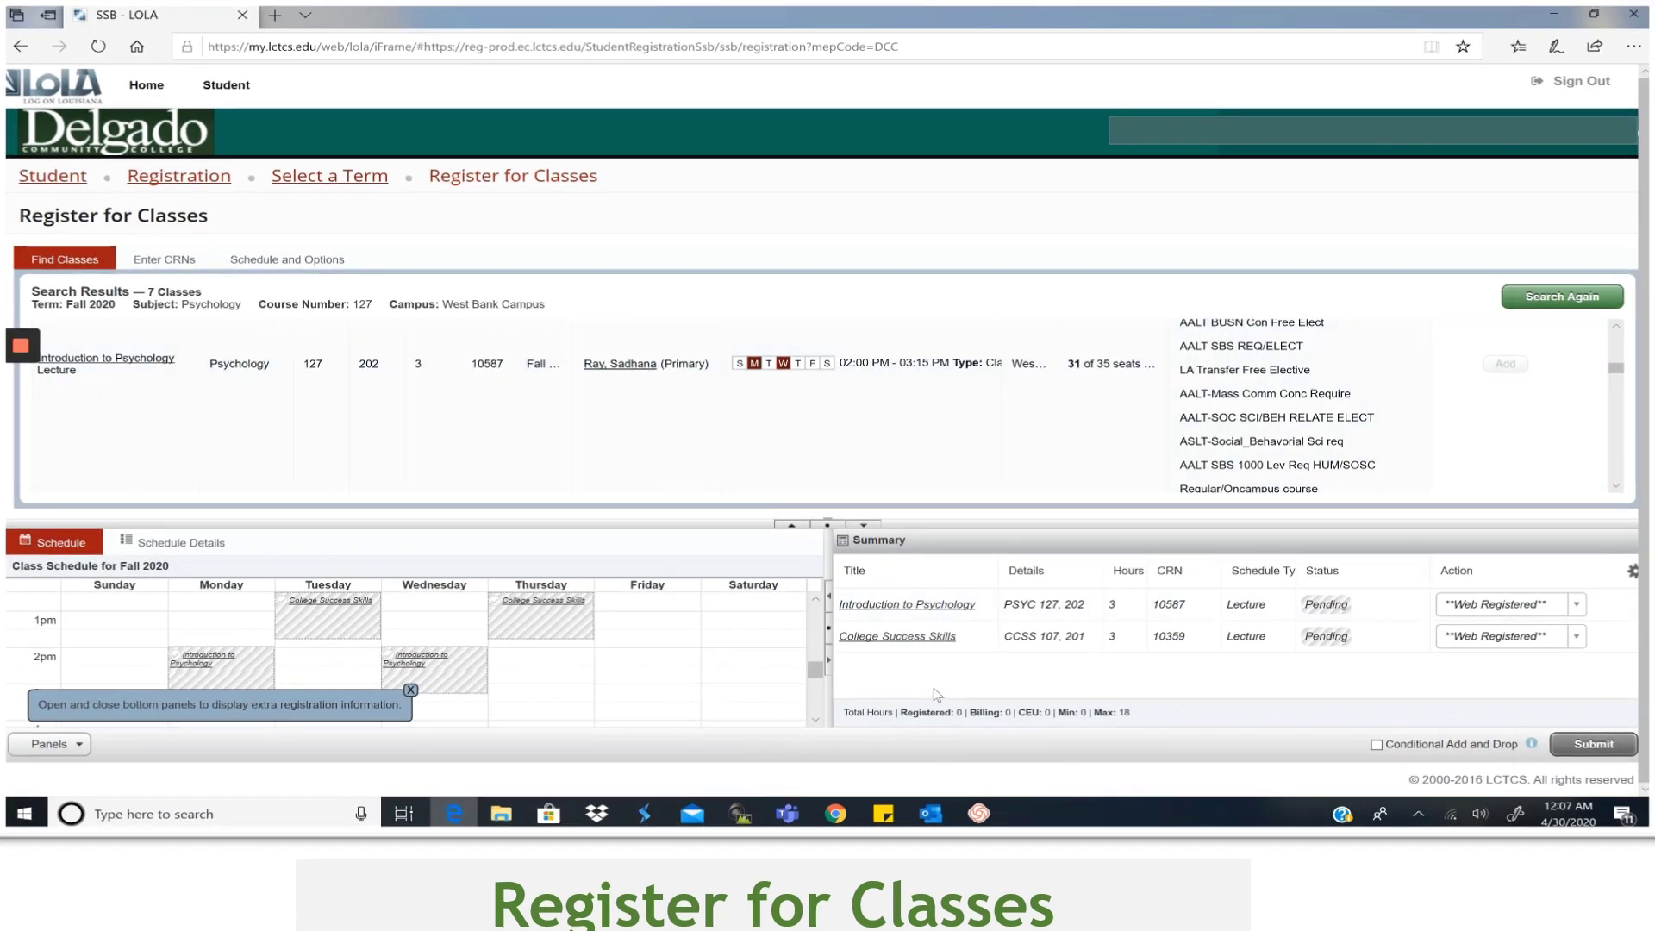
Submit the pending classes, registering College Success Skills and Contemporary Math for 6 hours.
click(990, 676)
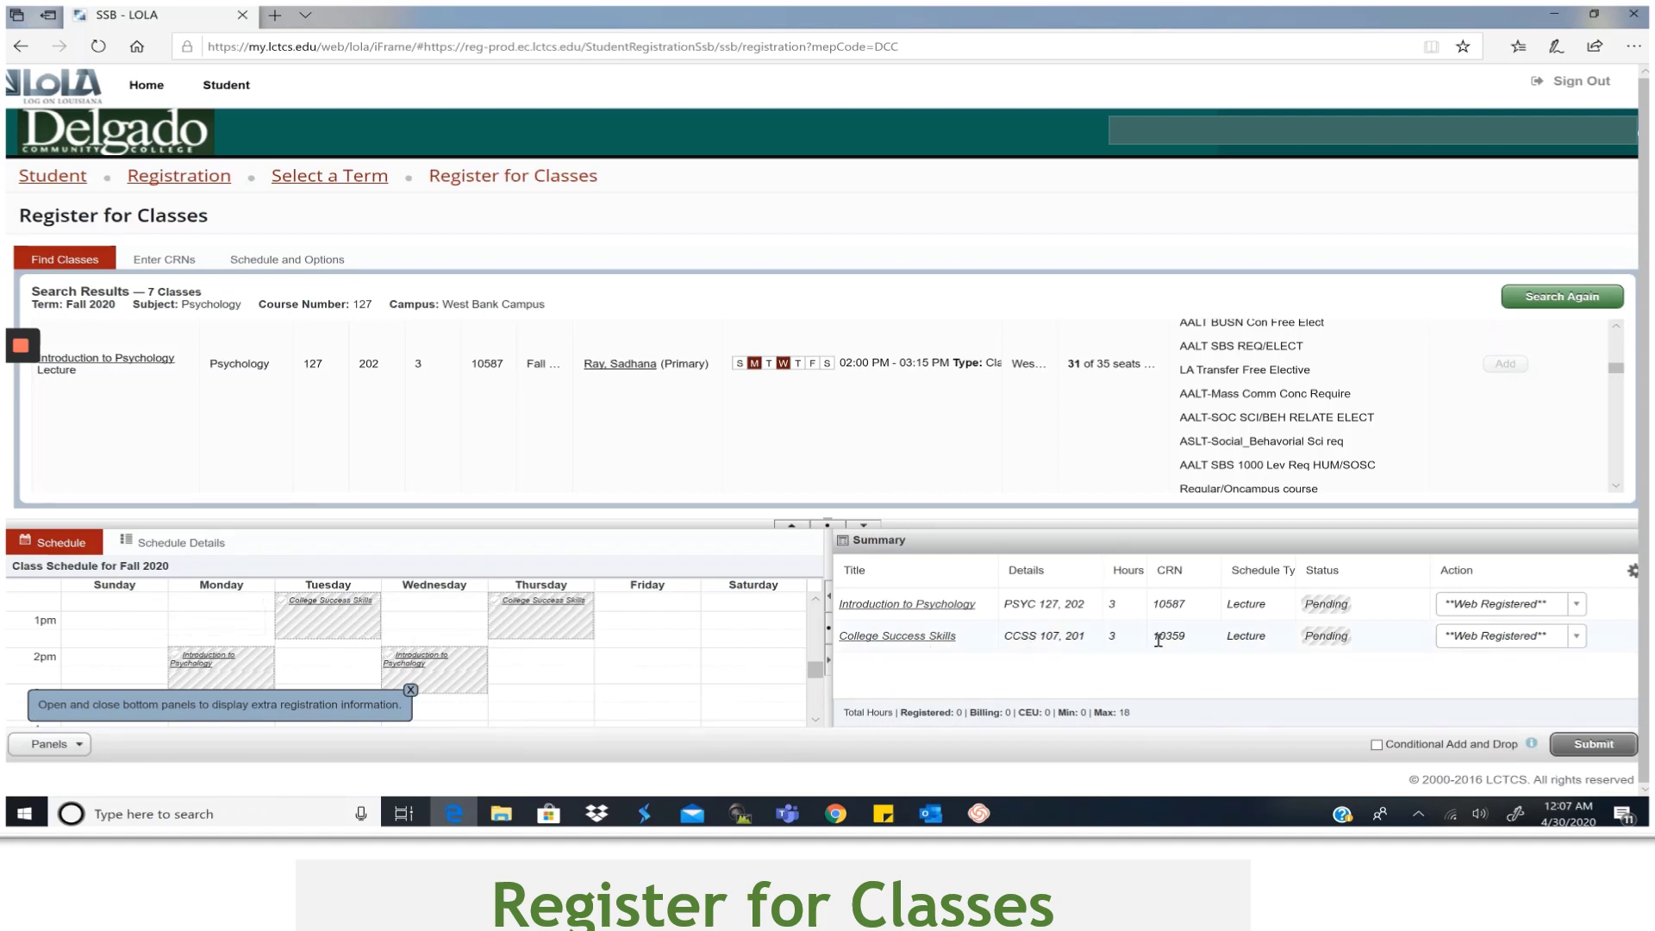
click(1582, 746)
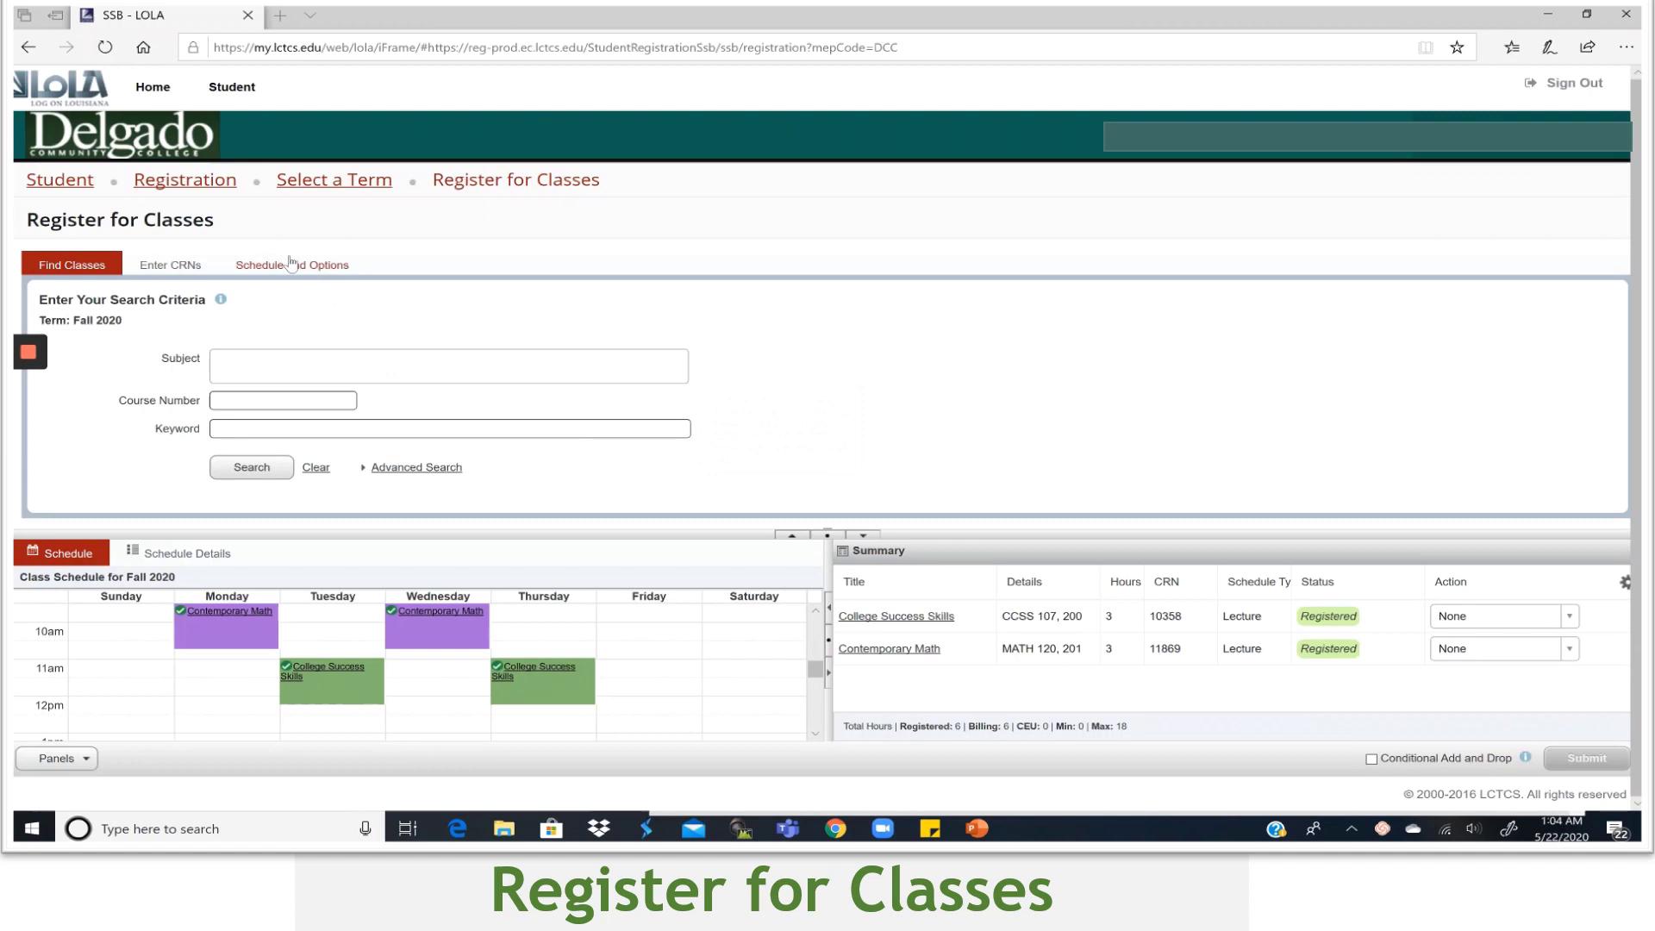
Open View Registration Information from the Registration page and show its Schedule Details.
click(202, 186)
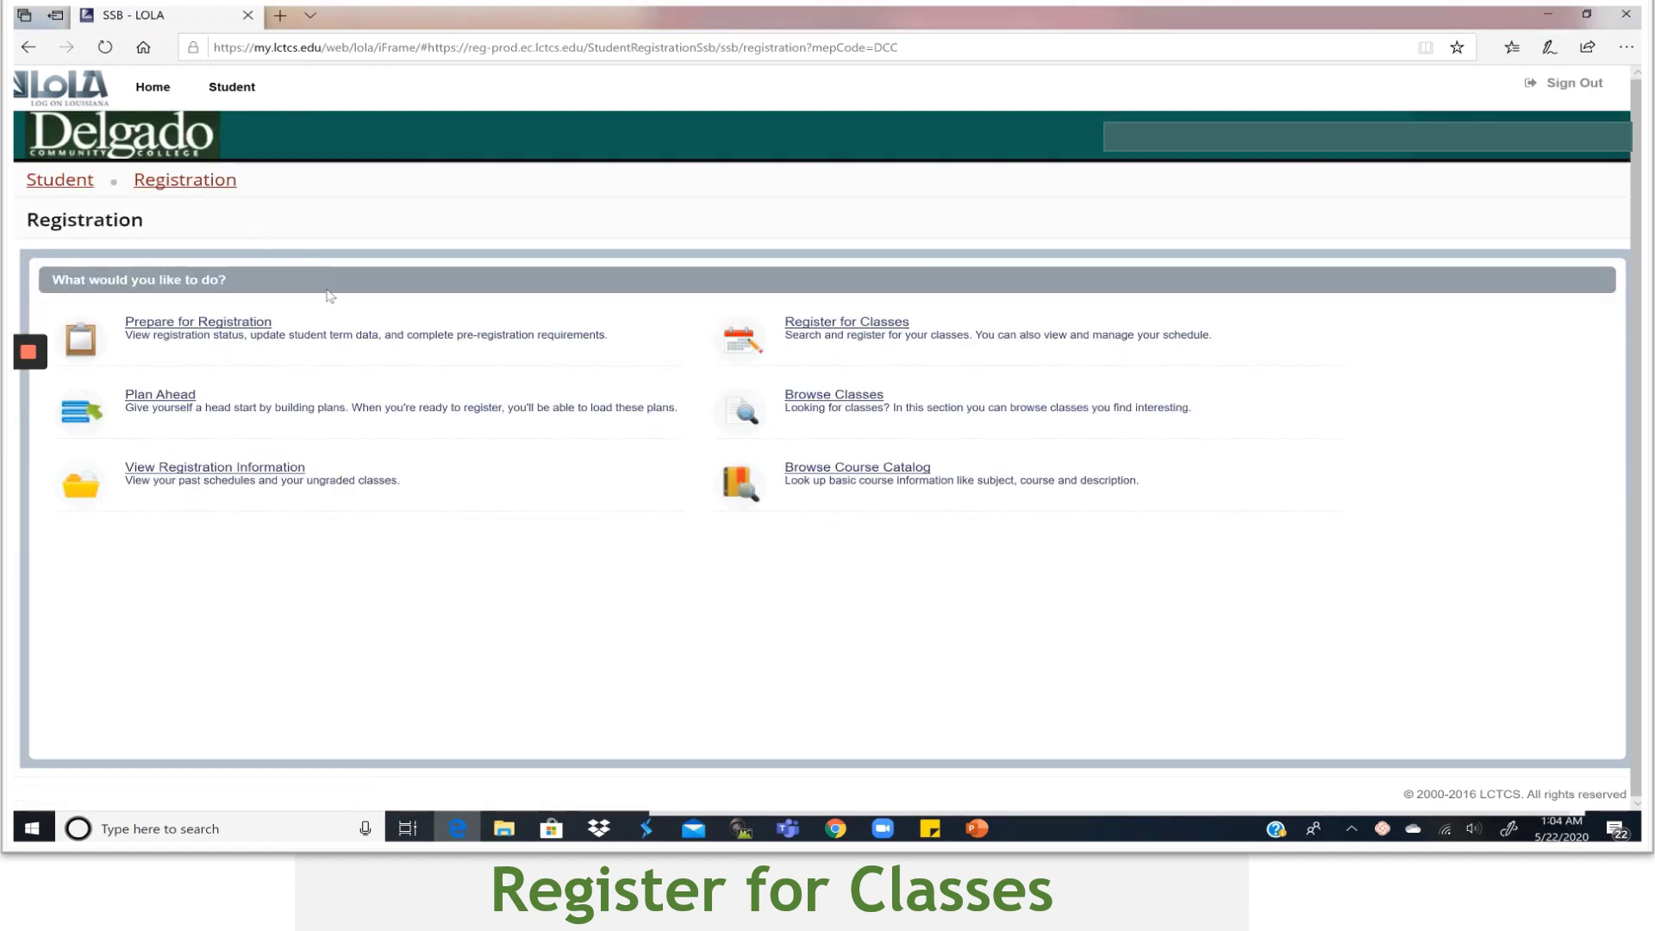
click(258, 473)
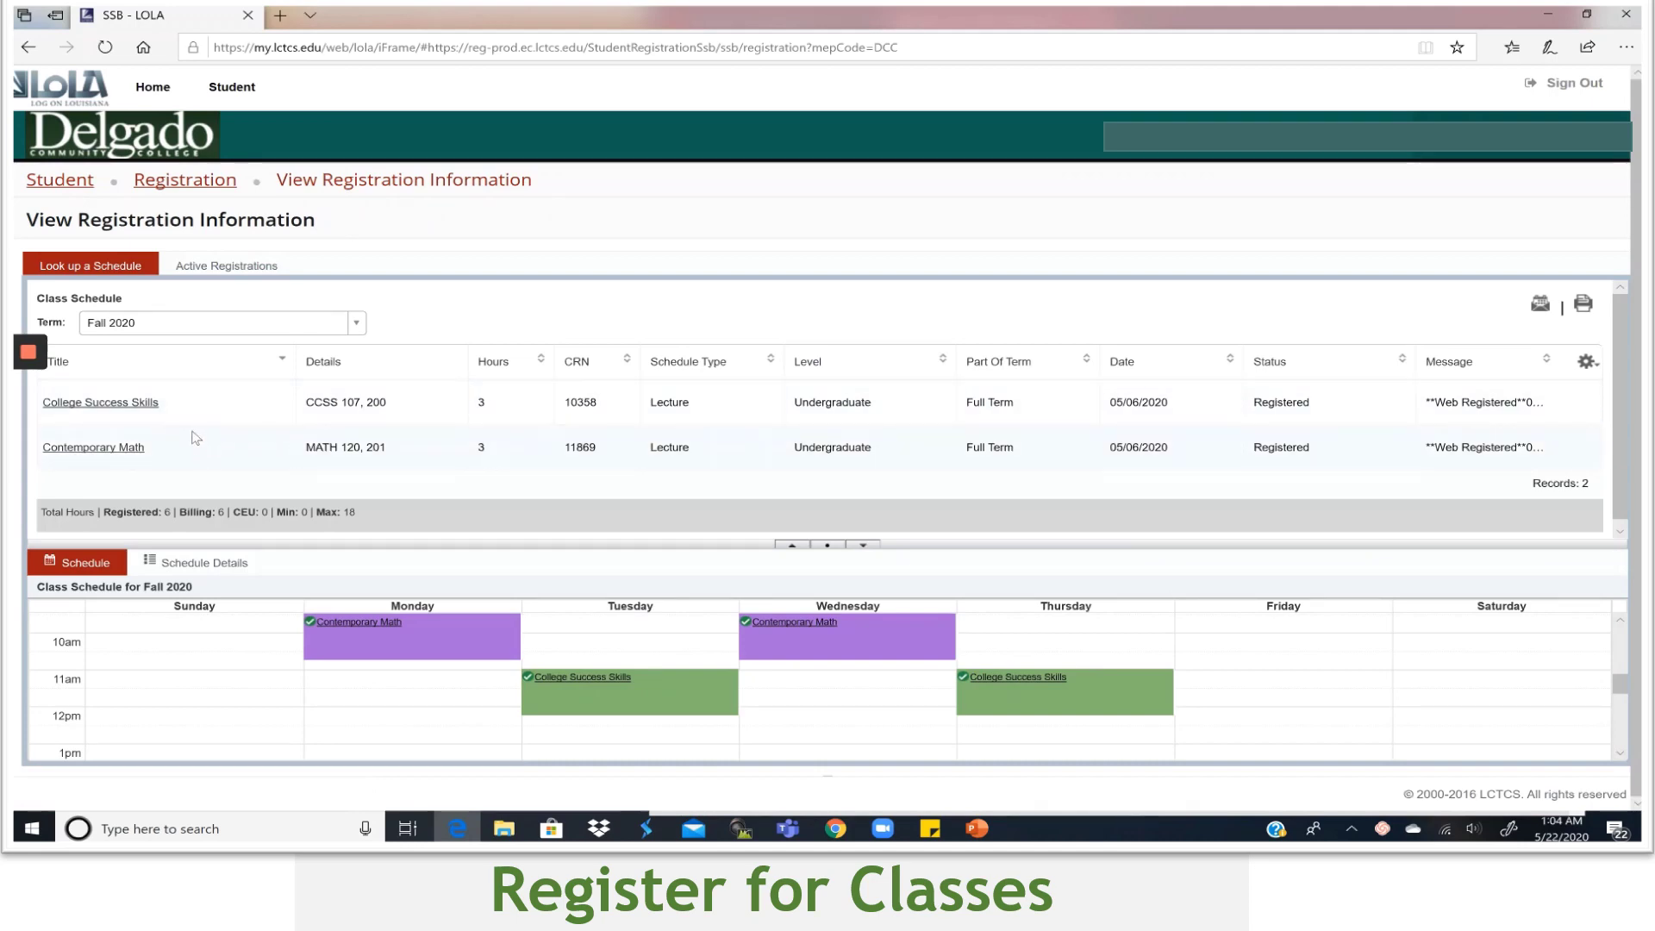
click(222, 566)
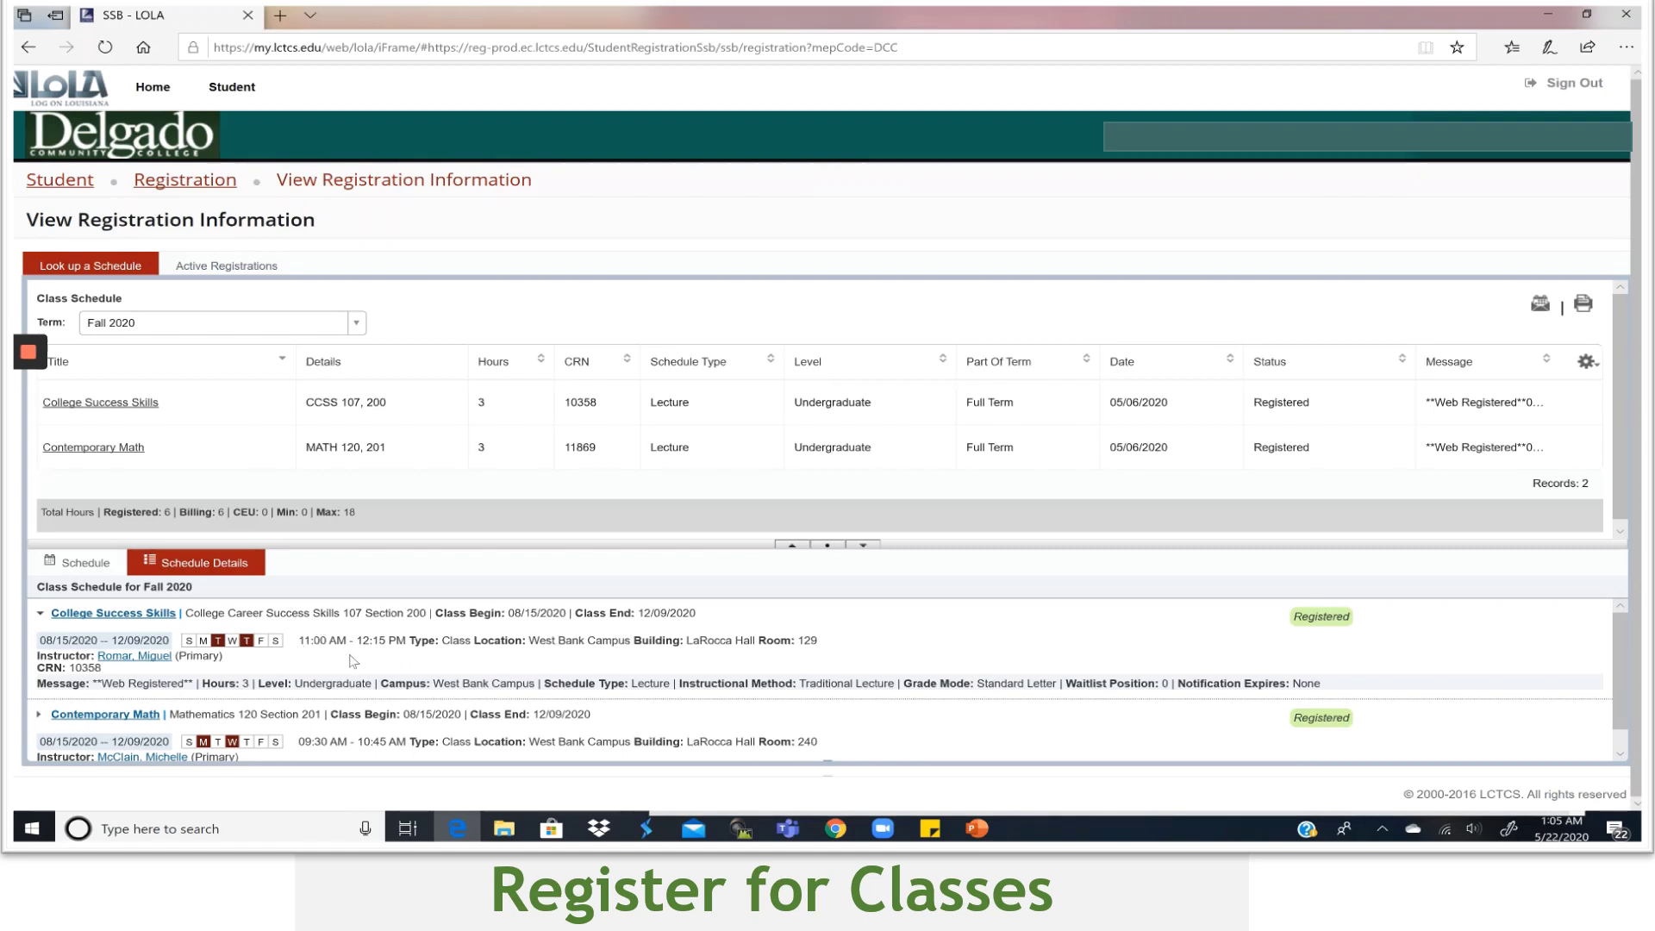
mouse_move(259, 653)
click(1583, 307)
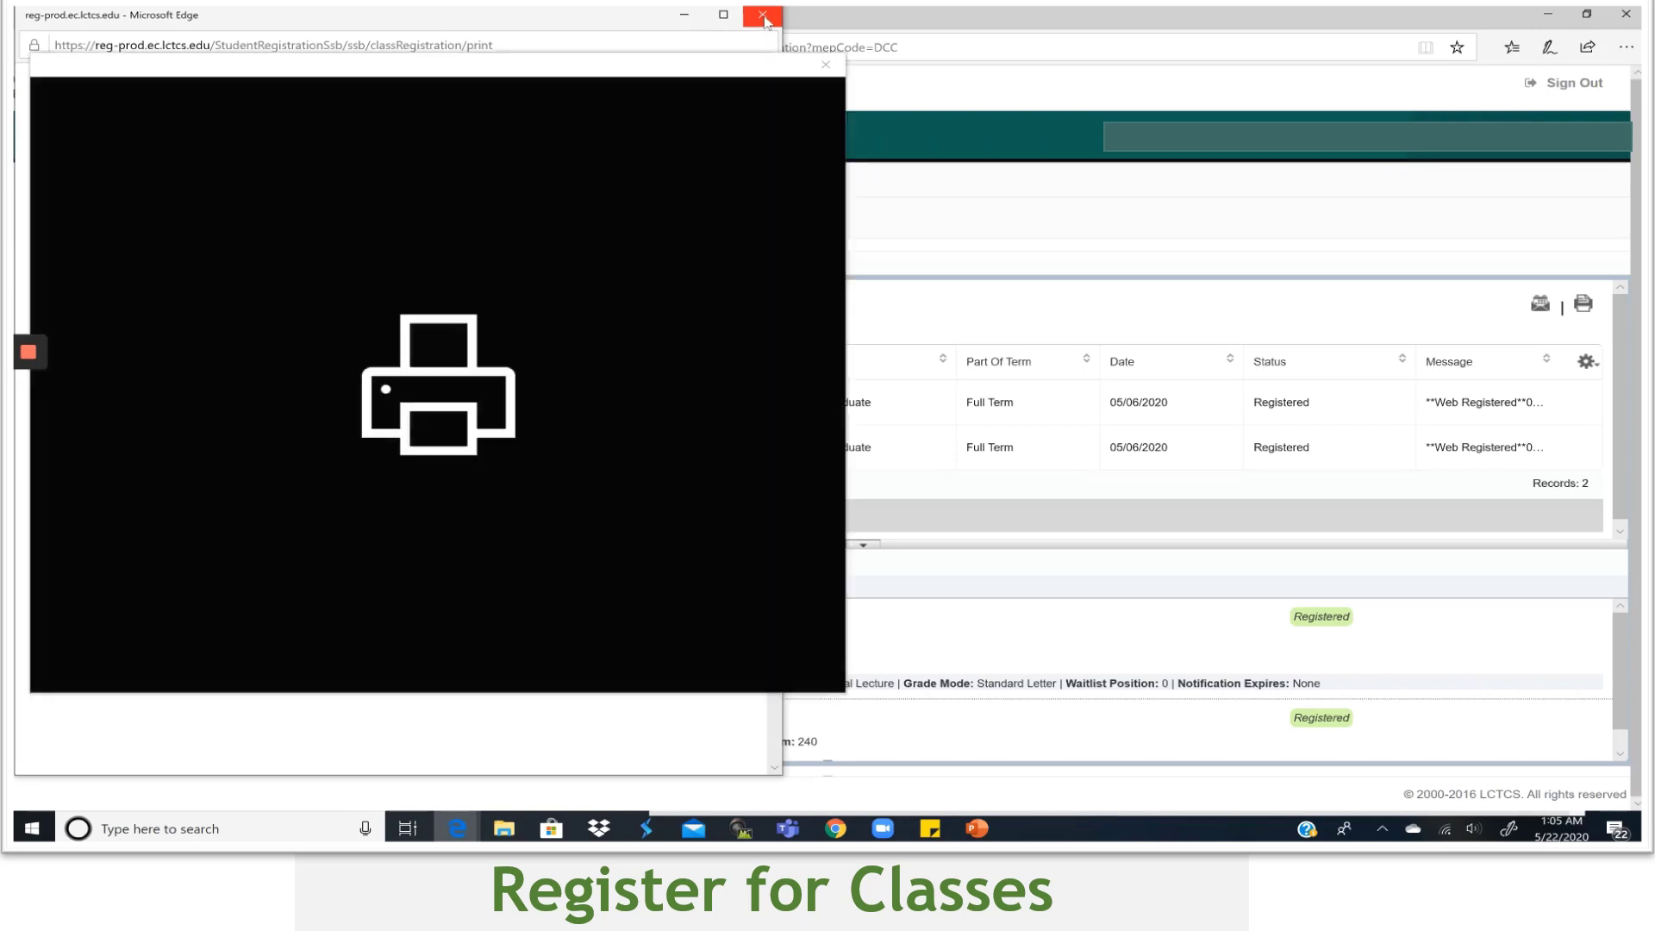
click(829, 68)
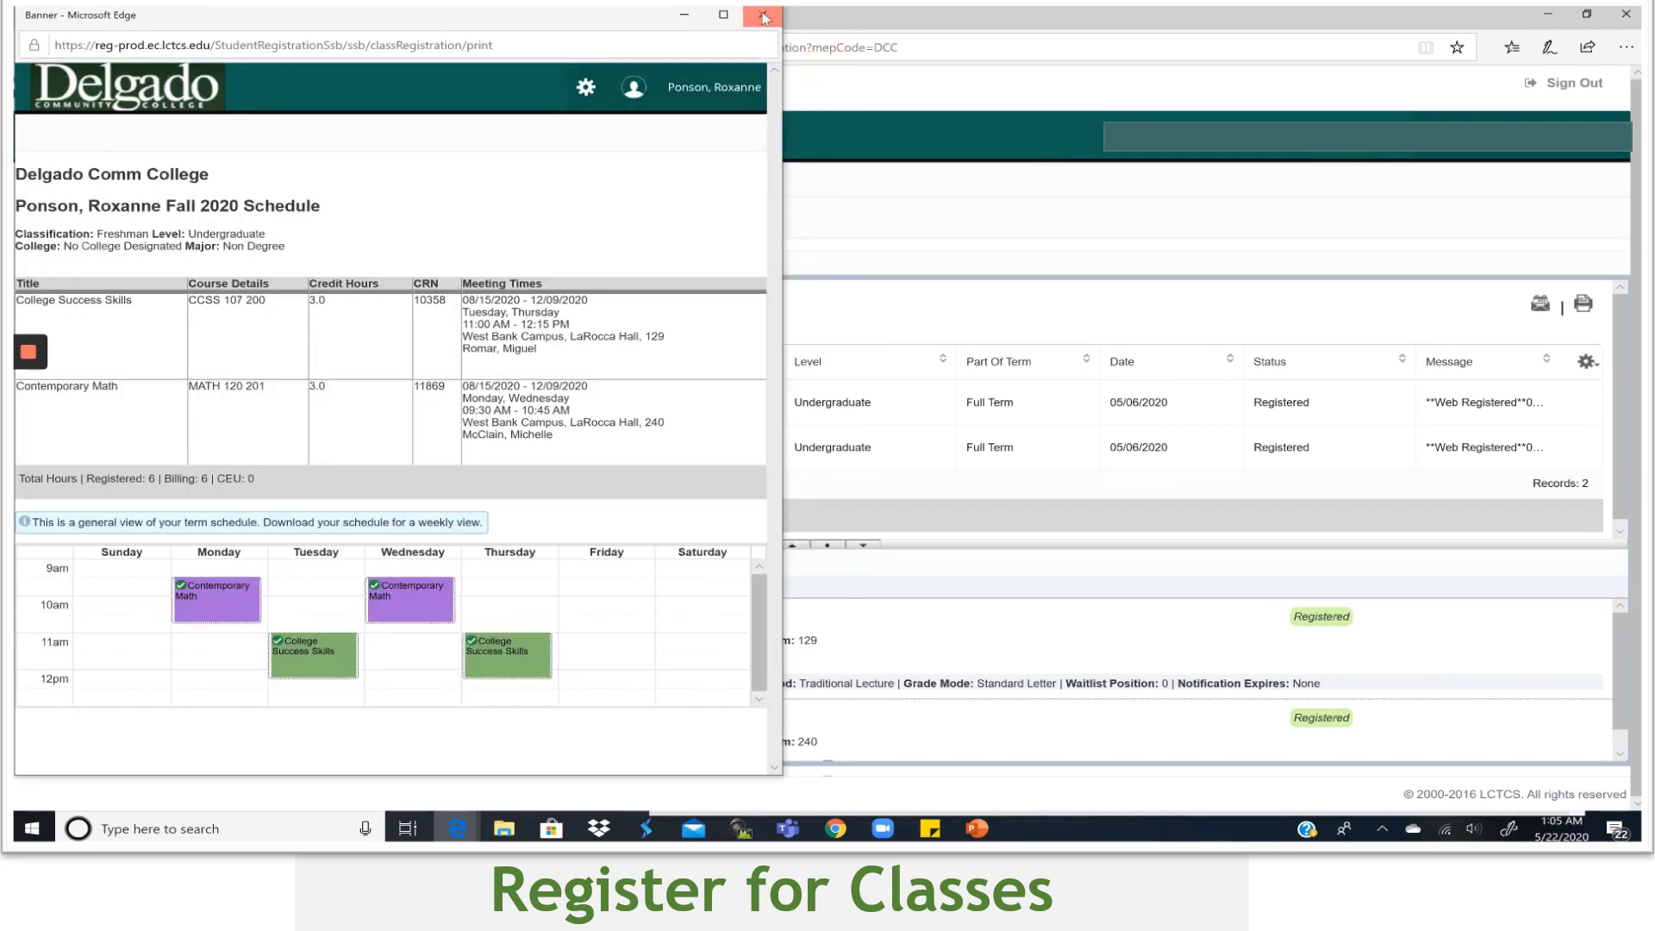
click(763, 14)
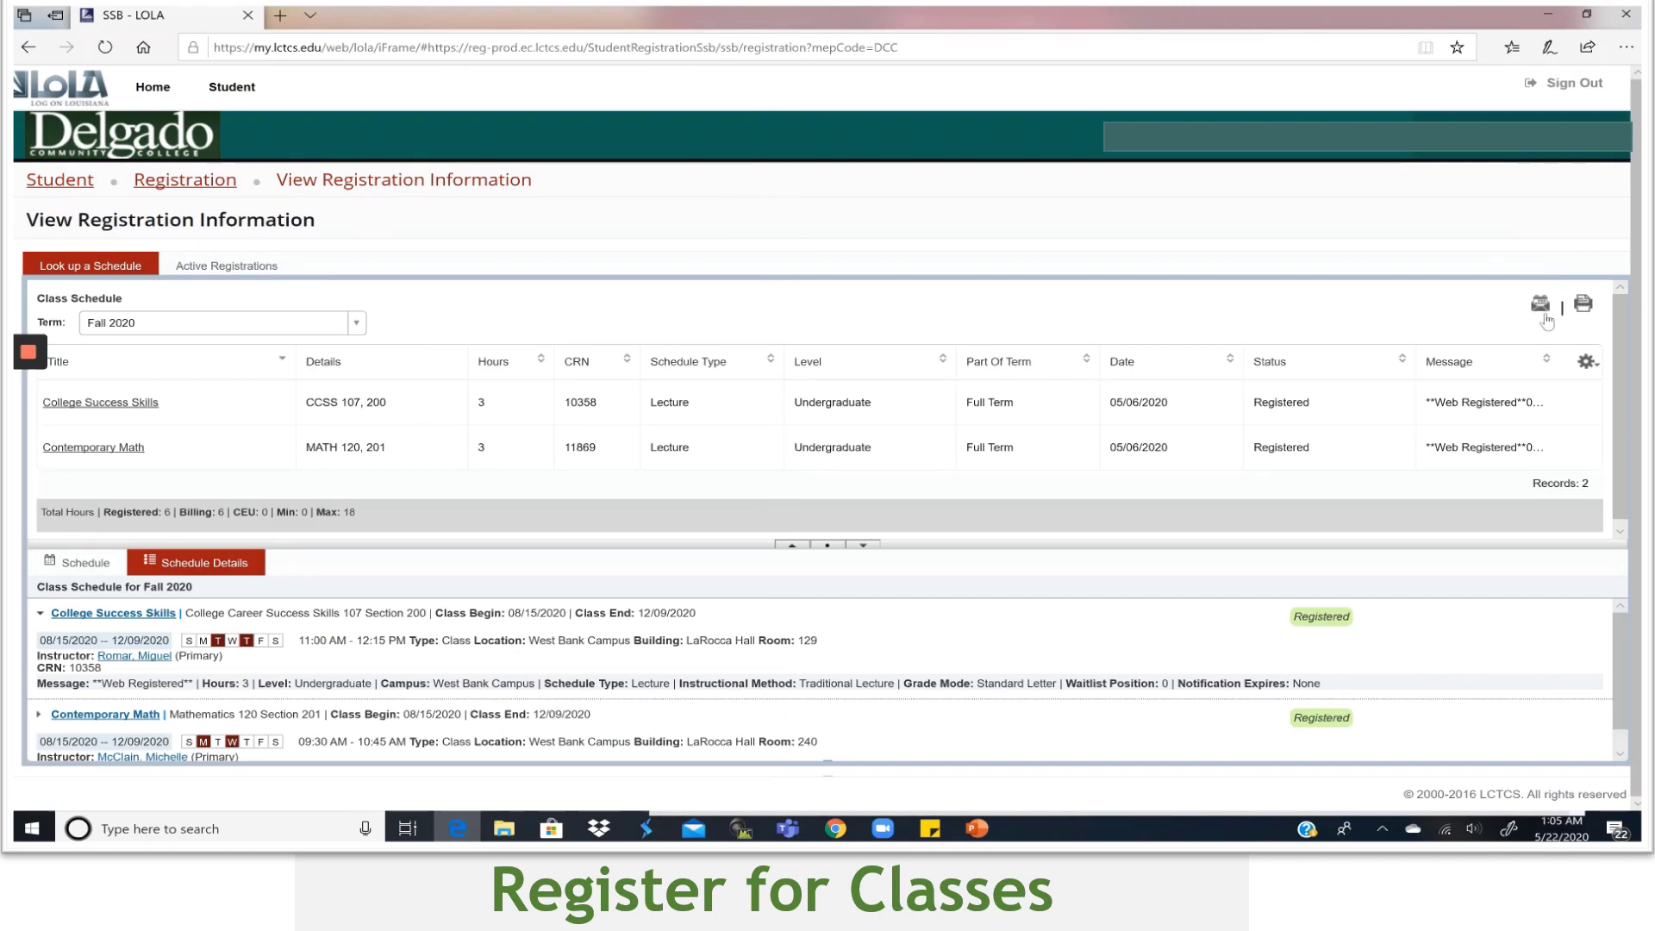